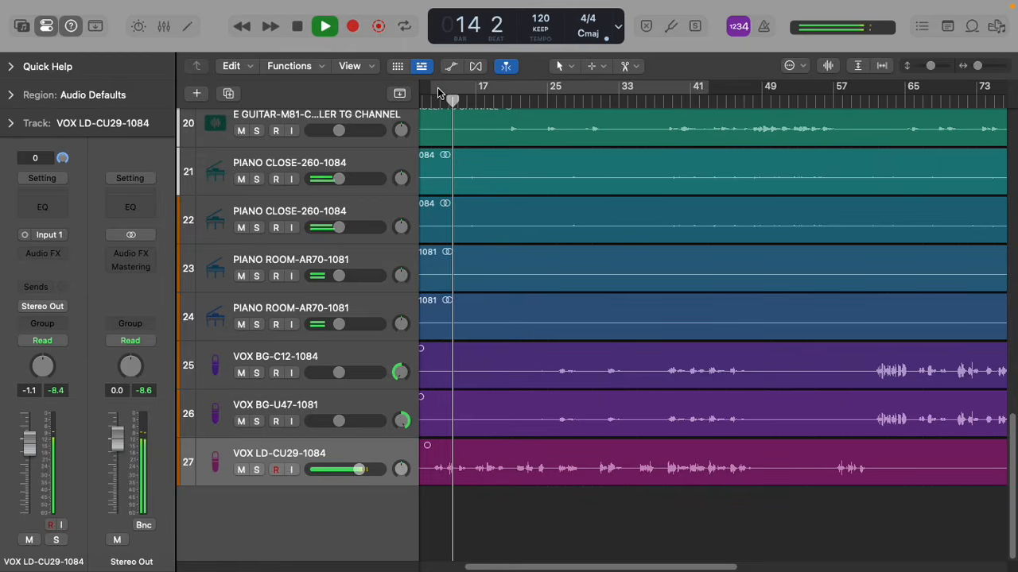
# Turn on the cycle range and set it from bar 13 to bar 44
pyautogui.click(438, 89)
pyautogui.moveTo(438, 89); pyautogui.dragTo(444, 91)
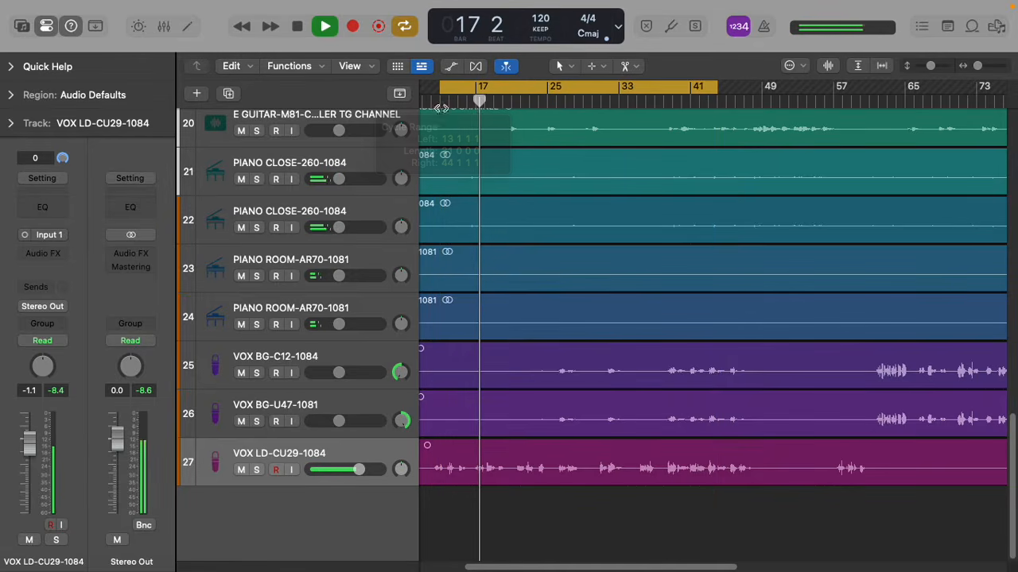
# Solo the VOX LD-CU29-1084 track and insert a Channel EQ on it
pyautogui.click(257, 470)
pyautogui.click(64, 256)
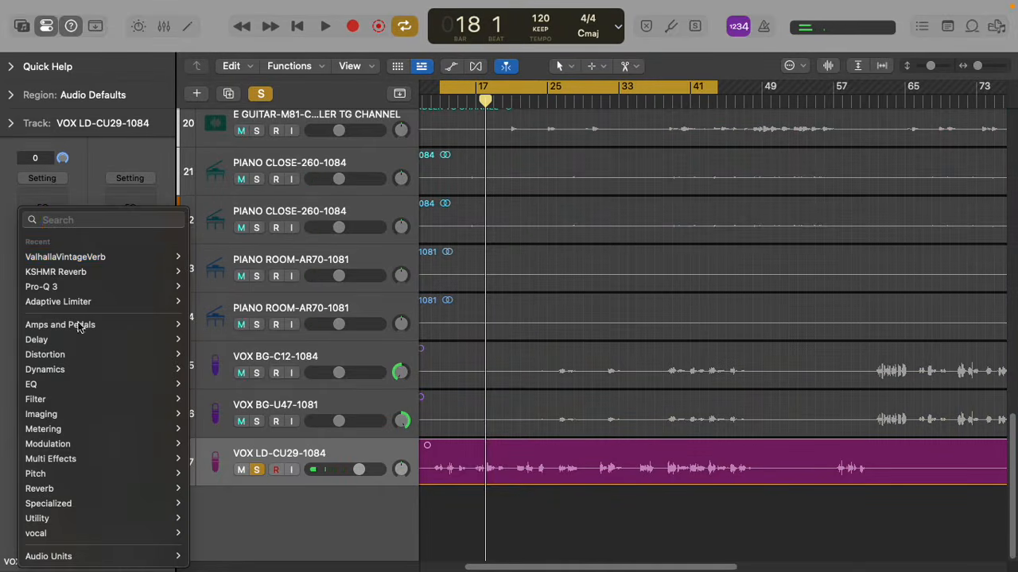
pyautogui.moveTo(73, 385)
pyautogui.click(221, 391)
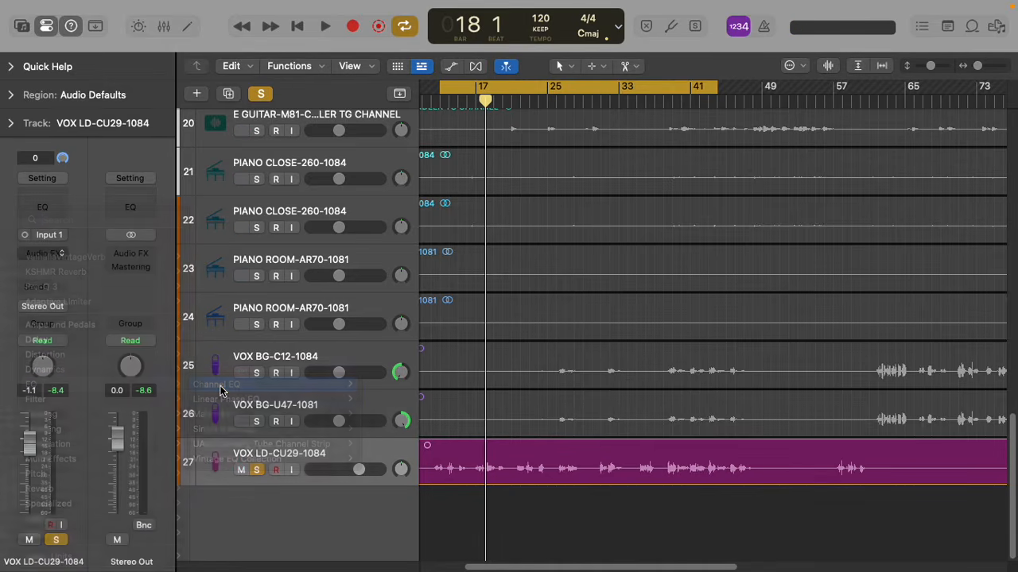
# Play back the soloed vocal and extend the start of the cycle range to bar 12
pyautogui.press('space')
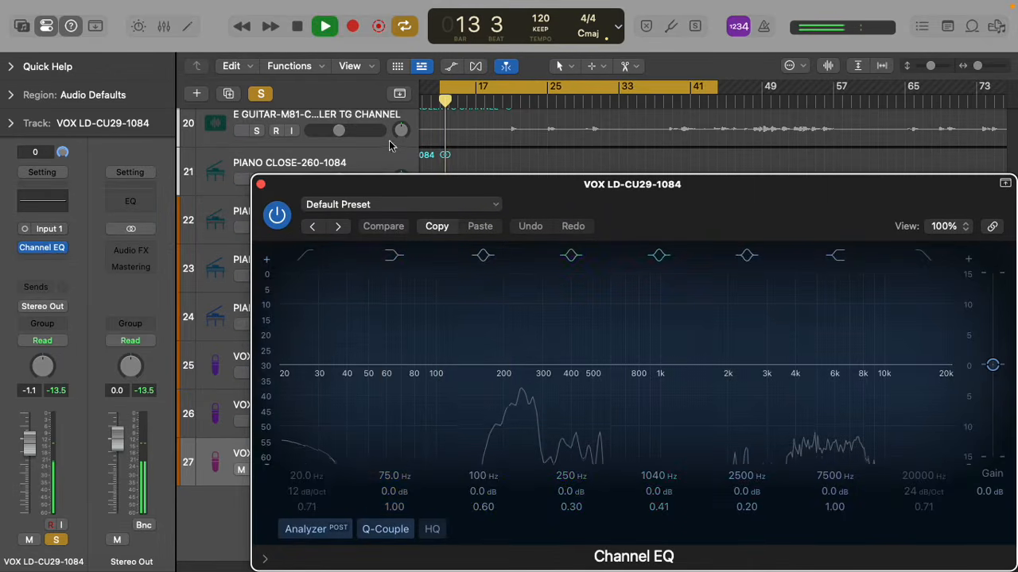
pyautogui.moveTo(441, 90); pyautogui.dragTo(434, 90)
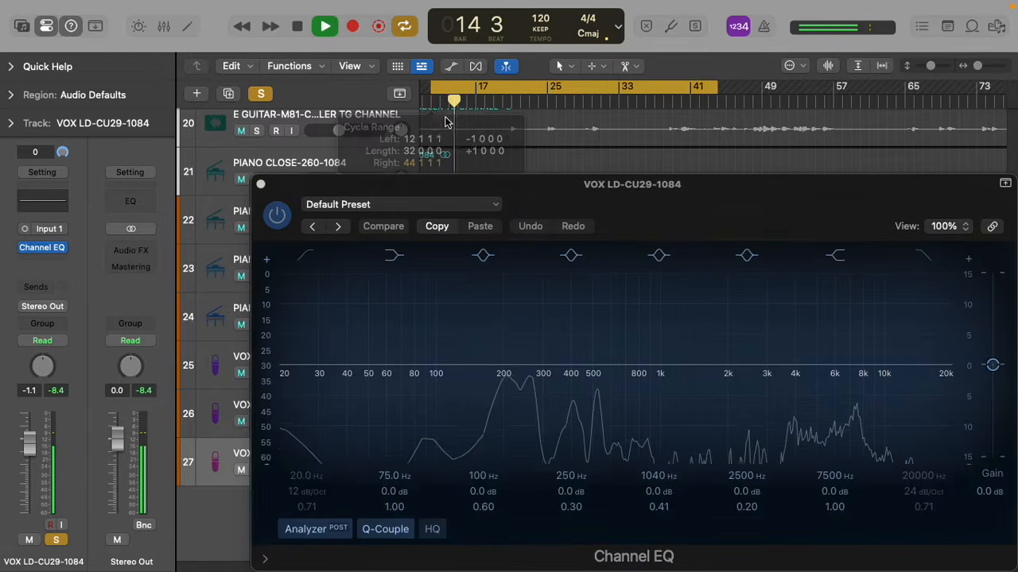
pyautogui.moveTo(552, 204); pyautogui.dragTo(530, 121)
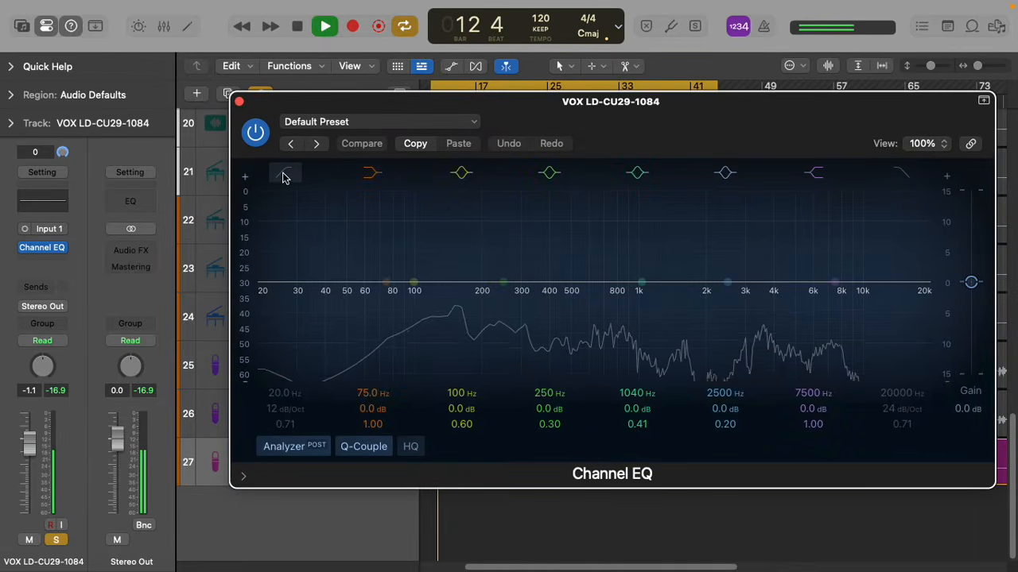
# Enable the Channel EQ's low cut at about 99 Hz and cut the 250 Hz band by about 1 dB at 179 Hz
pyautogui.click(284, 175)
pyautogui.moveTo(262, 299)
pyautogui.mouseDown()
pyautogui.moveTo(367, 289)
pyautogui.moveTo(420, 301)
pyautogui.mouseUp()
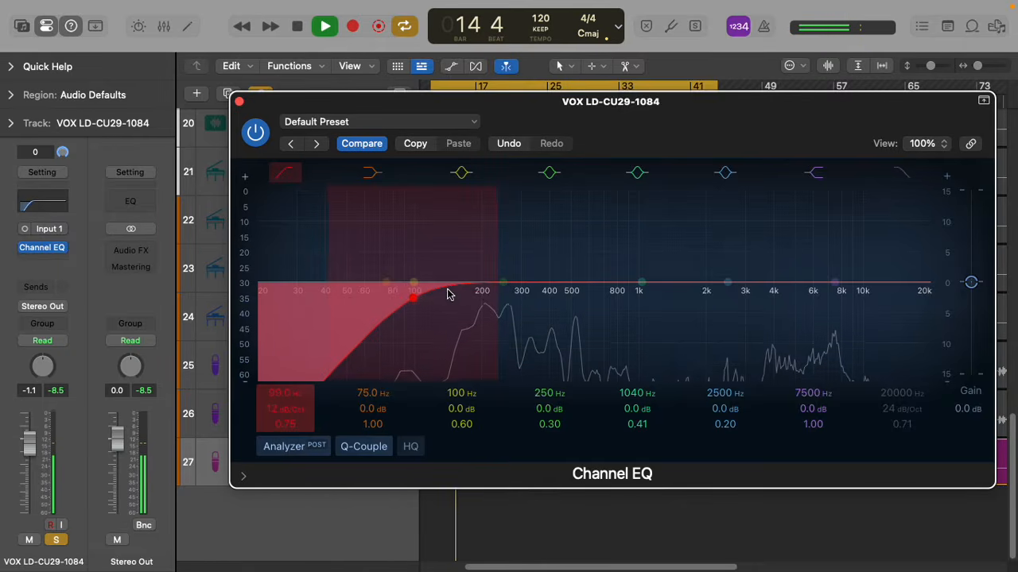
pyautogui.moveTo(506, 286); pyautogui.dragTo(474, 294)
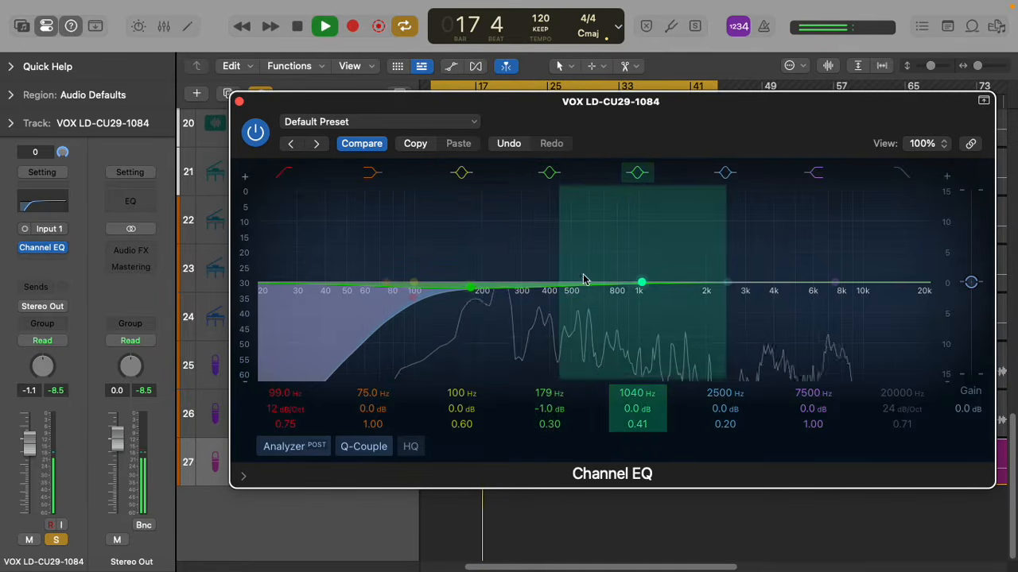
# Shape the vocal EQ with about +2.4 dB at 274 Hz, +0.2 dB at 2080 Hz and a +5.9 dB high shelf at 6300 Hz
pyautogui.moveTo(673, 282); pyautogui.dragTo(561, 266)
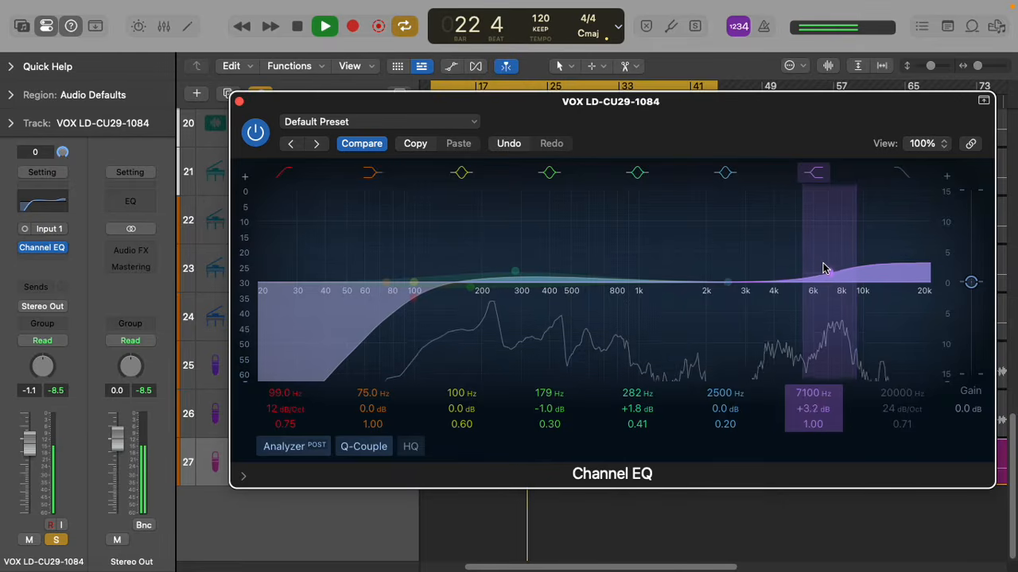
pyautogui.moveTo(726, 280); pyautogui.dragTo(716, 289)
pyautogui.moveTo(830, 278); pyautogui.dragTo(831, 274)
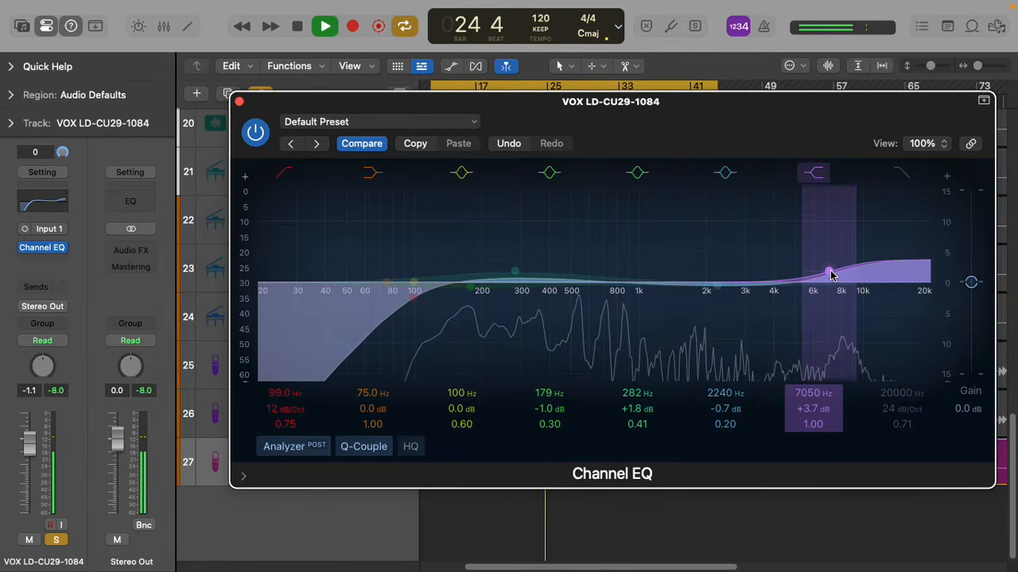
pyautogui.moveTo(724, 295); pyautogui.dragTo(720, 294)
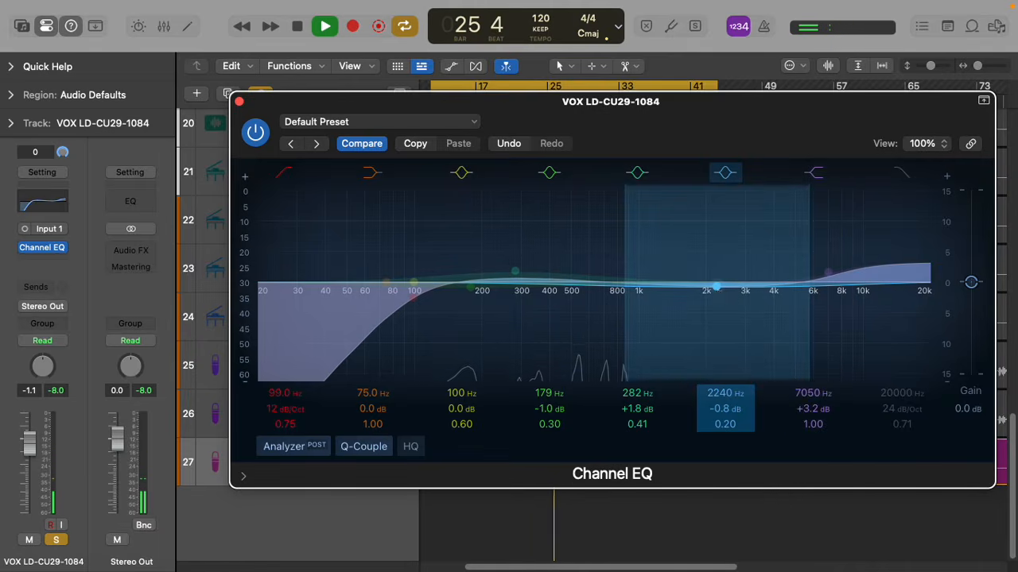
pyautogui.moveTo(829, 274)
pyautogui.mouseDown()
pyautogui.moveTo(831, 246)
pyautogui.moveTo(825, 257)
pyautogui.mouseUp()
pyautogui.moveTo(717, 286)
pyautogui.mouseDown()
pyautogui.moveTo(700, 259)
pyautogui.moveTo(705, 285)
pyautogui.mouseUp()
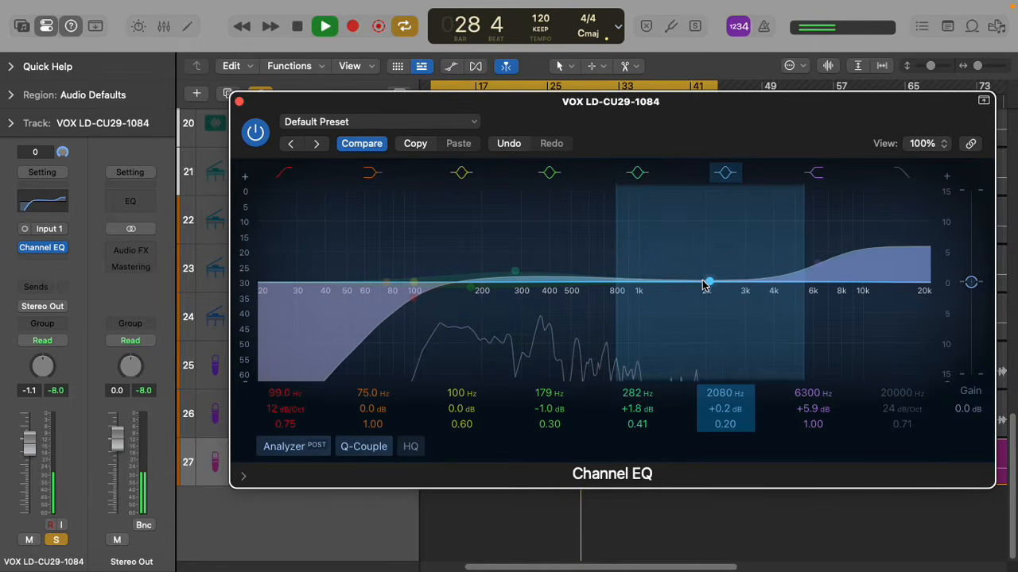
pyautogui.moveTo(515, 271); pyautogui.dragTo(511, 268)
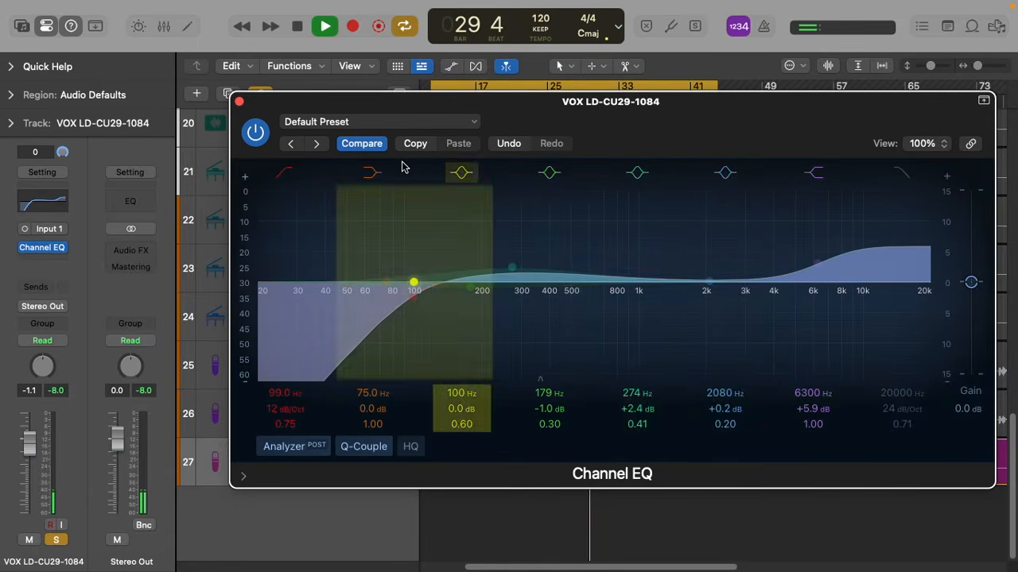
# Compare the soloed vocal with the Channel EQ bypassed and enabled
pyautogui.click(254, 133)
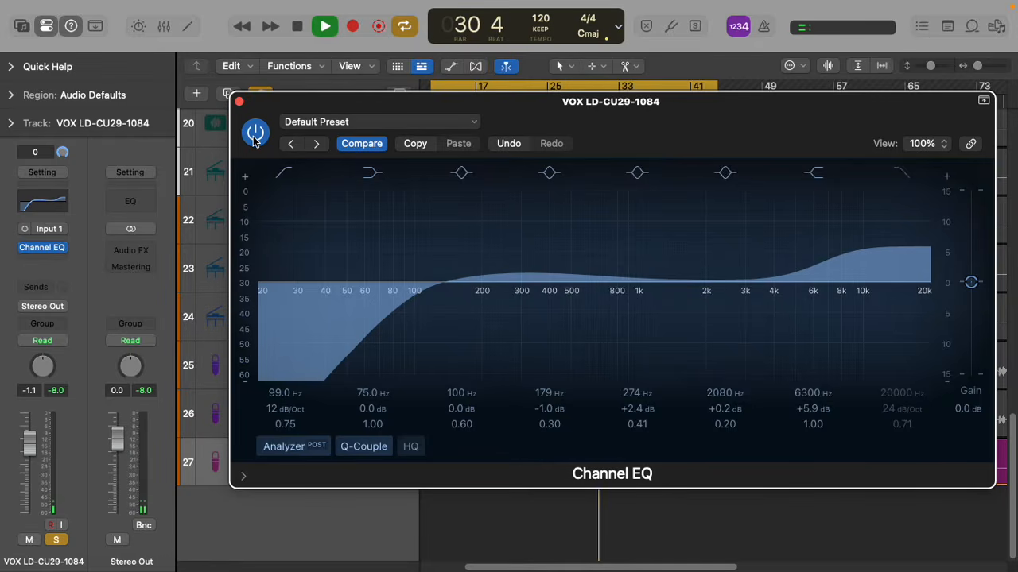
pyautogui.click(254, 136)
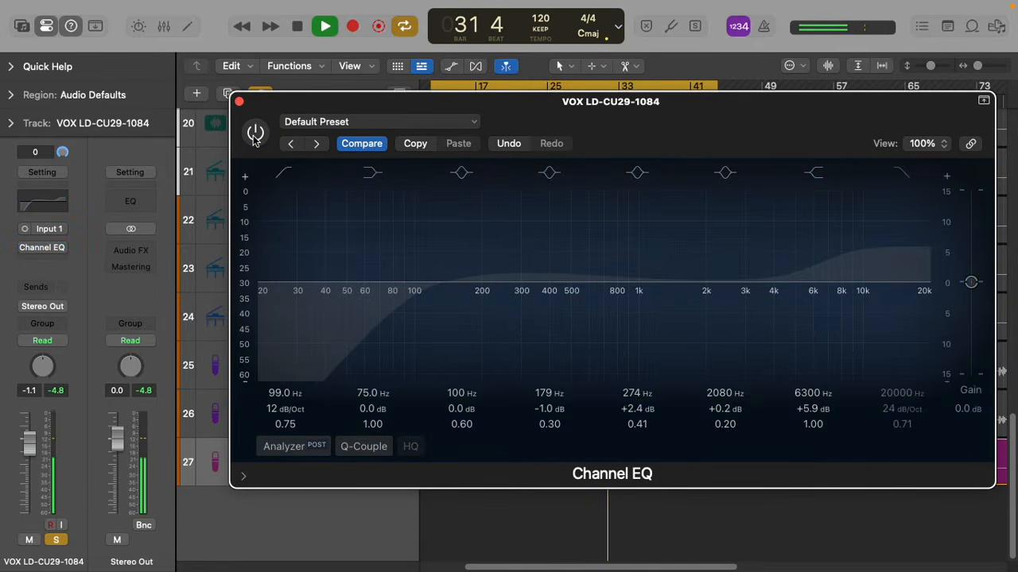
pyautogui.click(254, 135)
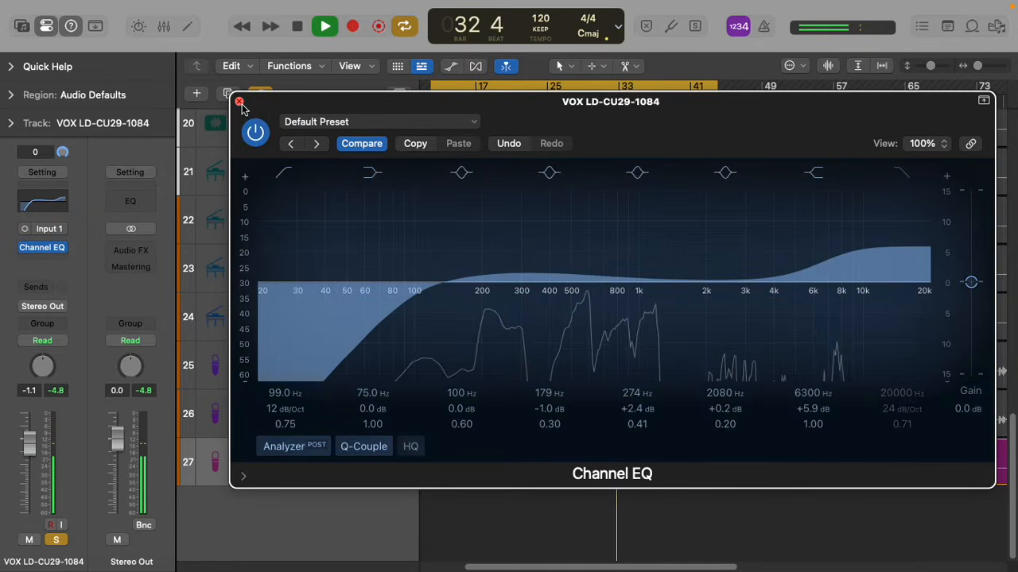
# Close the Channel EQ, stop playback and unsolo the lead vocal track
pyautogui.click(239, 101)
pyautogui.press('space')
pyautogui.click(256, 470)
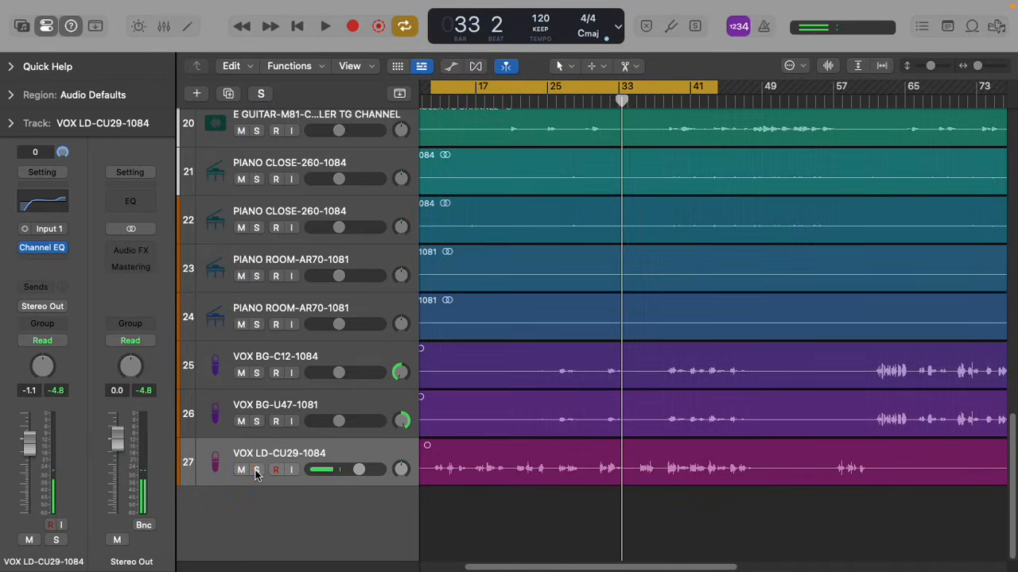
# Reopen the lead vocal's Channel EQ and compare it bypassed and enabled while playing the full mix
pyautogui.click(43, 248)
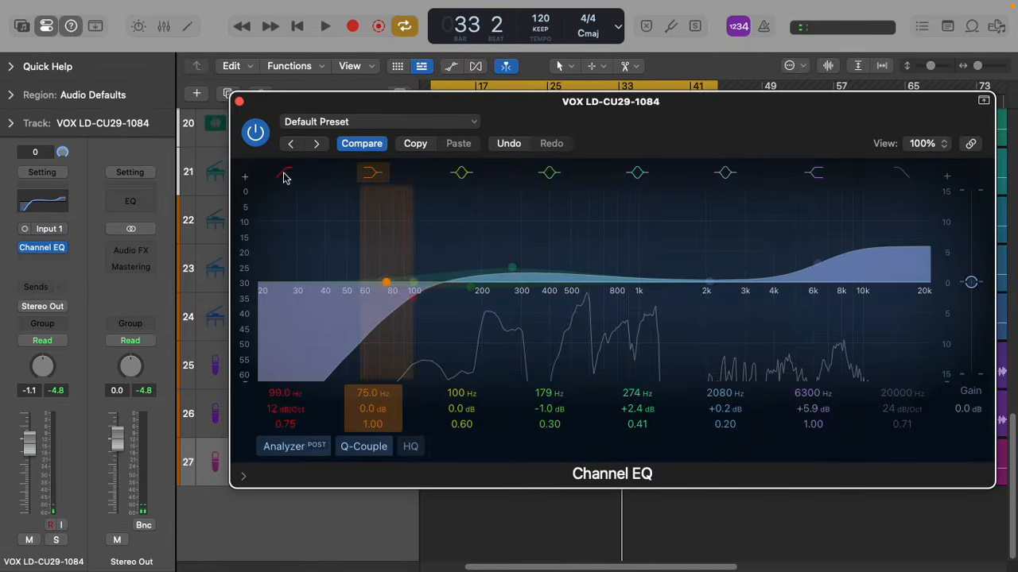
pyautogui.click(253, 134)
pyautogui.press('space')
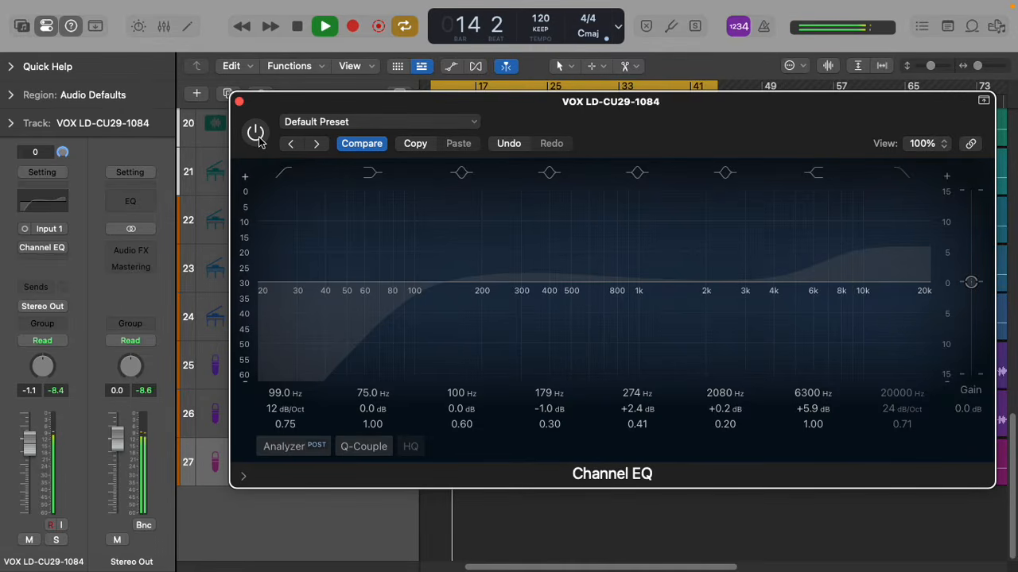
pyautogui.click(257, 135)
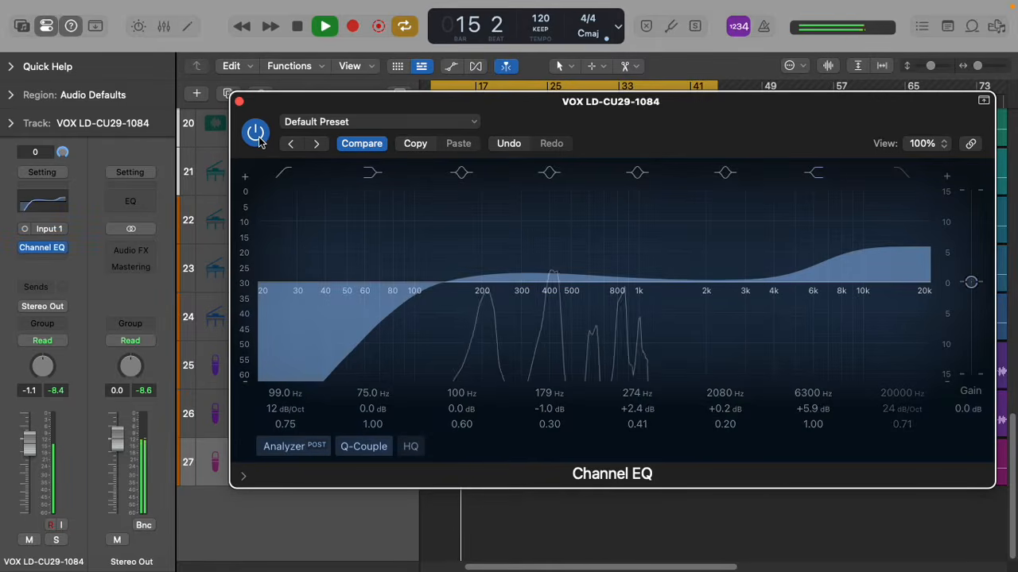
# Adjust the EQ to about +3.9 dB high shelf at 6350 Hz, +3.0 dB at 274 Hz and +1.1 dB at 2800 Hz
pyautogui.moveTo(894, 260); pyautogui.dragTo(895, 274)
pyautogui.moveTo(556, 283); pyautogui.dragTo(555, 279)
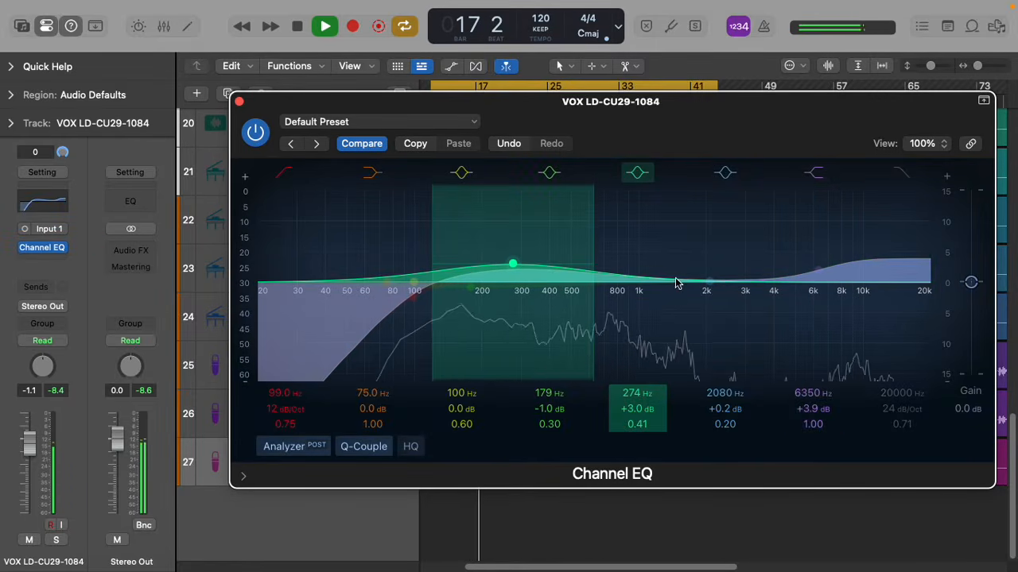
pyautogui.moveTo(710, 282); pyautogui.dragTo(739, 276)
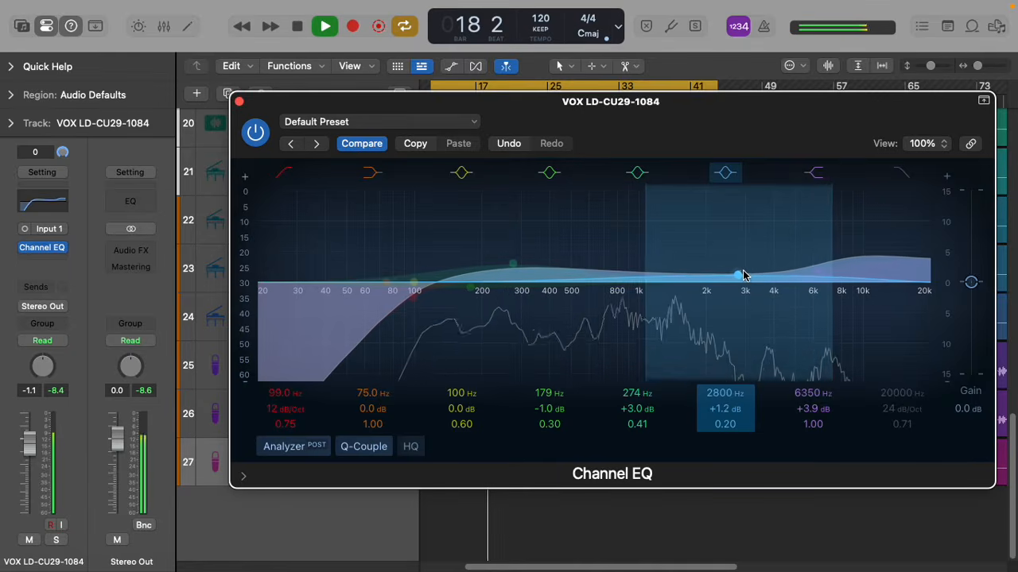
# Check the revised Channel EQ against bypass in the full mix, leave it enabled and close it
pyautogui.click(256, 134)
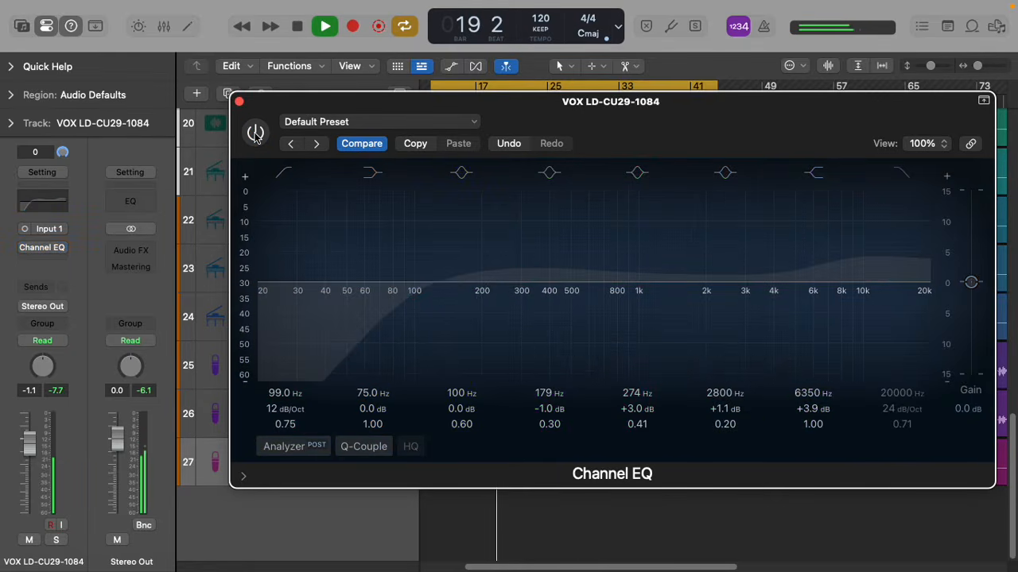
pyautogui.click(255, 133)
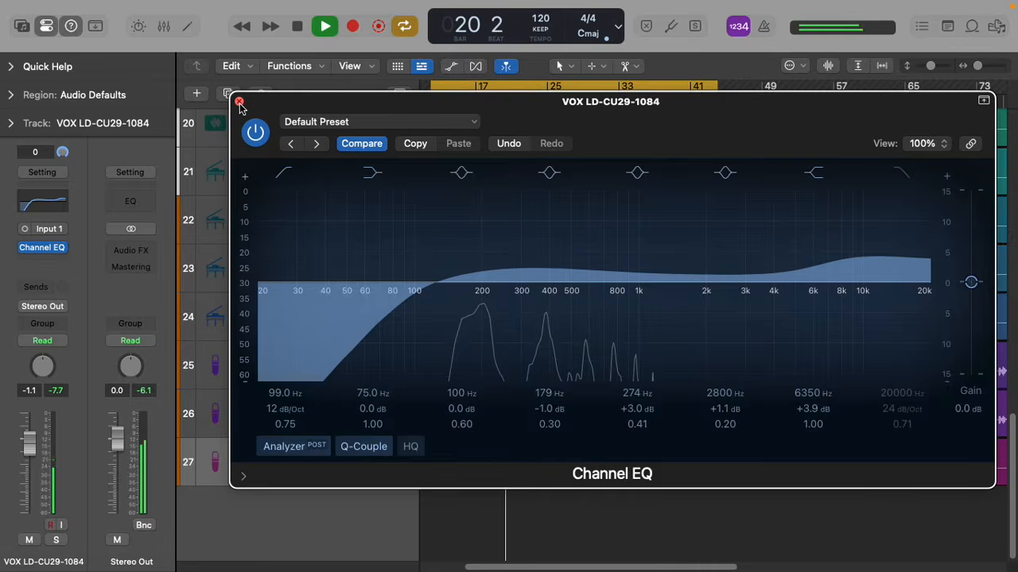
pyautogui.click(238, 101)
# Insert FabFilter Saturn 2 after the Channel EQ on the lead vocal and solo the track
pyautogui.click(45, 262)
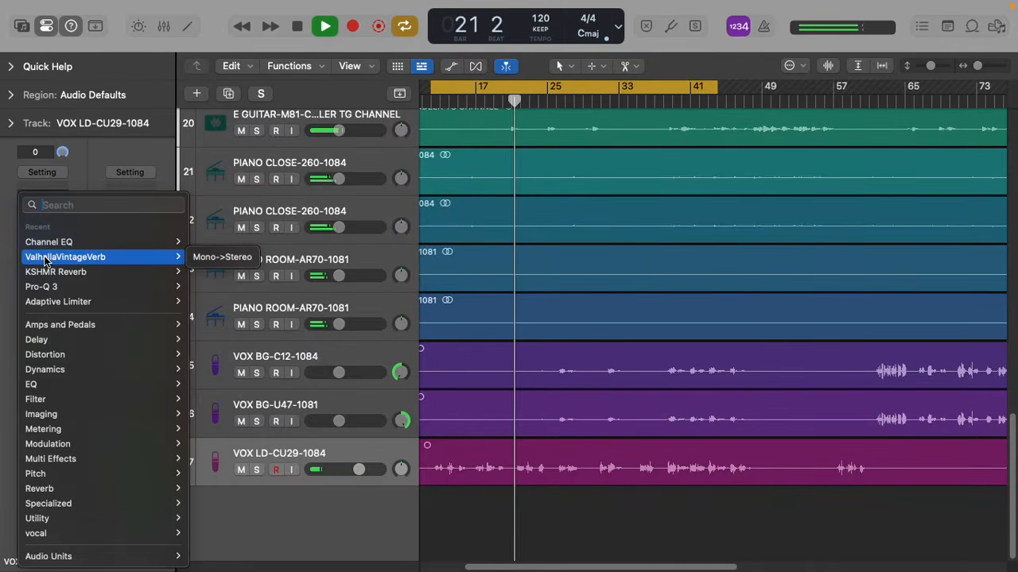
pyautogui.moveTo(127, 558)
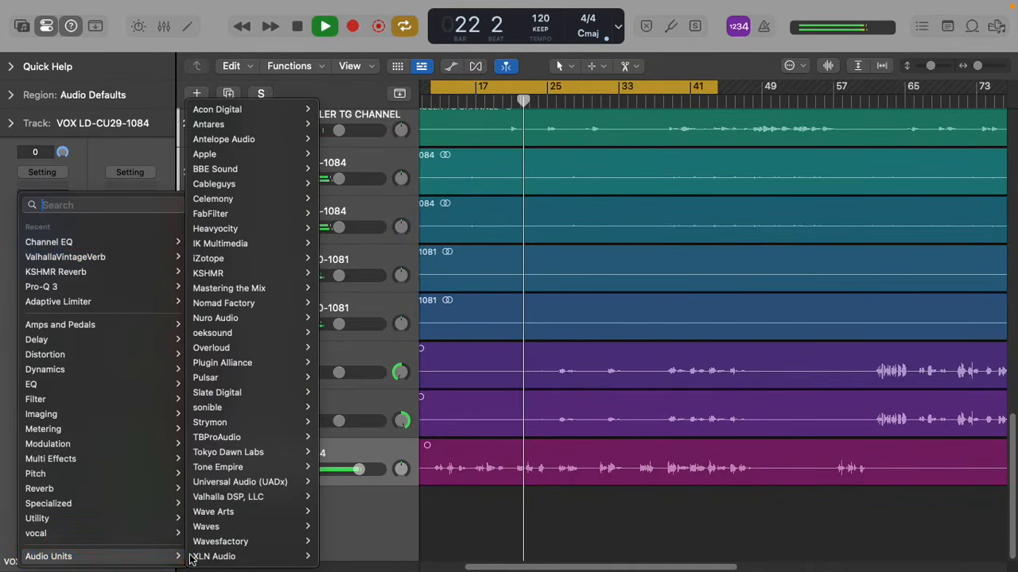
pyautogui.moveTo(263, 214)
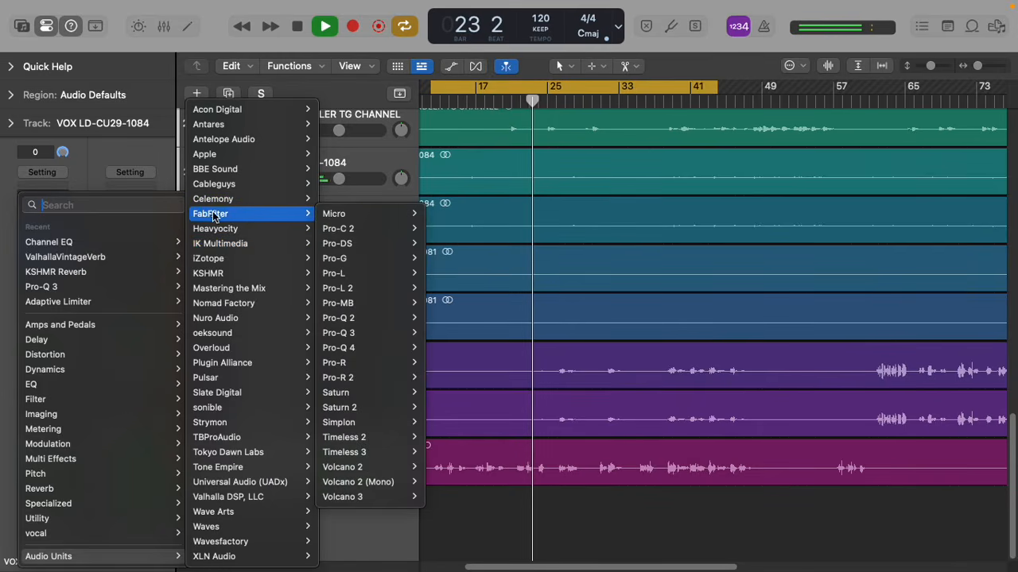
pyautogui.moveTo(363, 407)
pyautogui.click(444, 408)
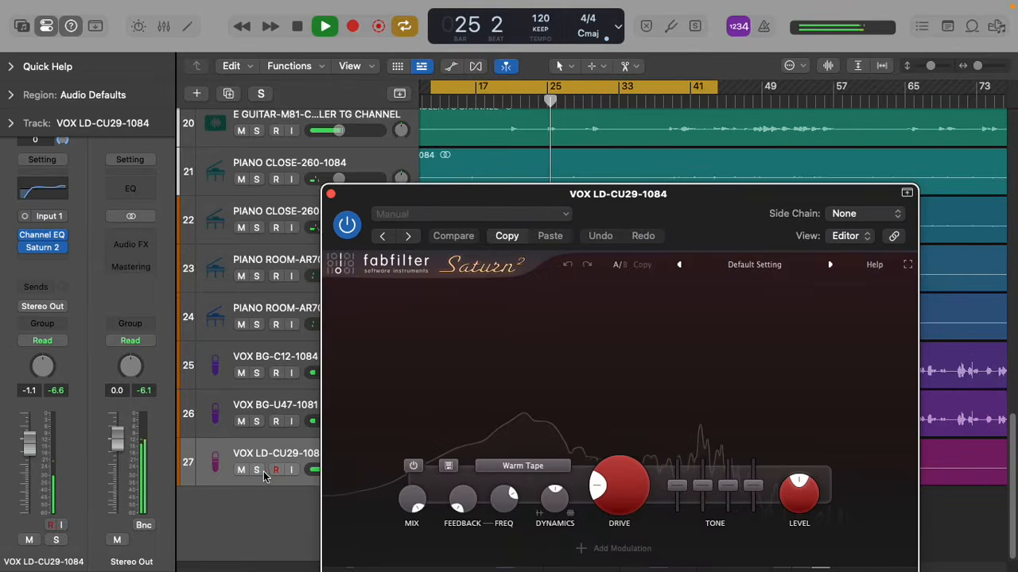
pyautogui.click(257, 470)
pyautogui.moveTo(658, 216); pyautogui.dragTo(605, 119)
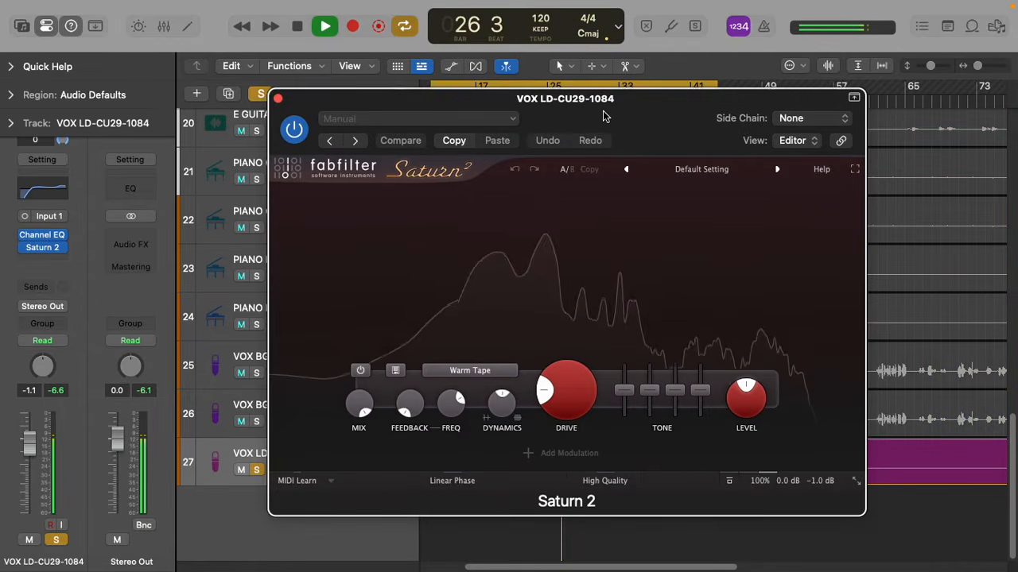
# Set Saturn 2's style to Gentle Saturation and raise the drive slightly
pyautogui.click(480, 371)
pyautogui.moveTo(477, 439)
pyautogui.click(563, 457)
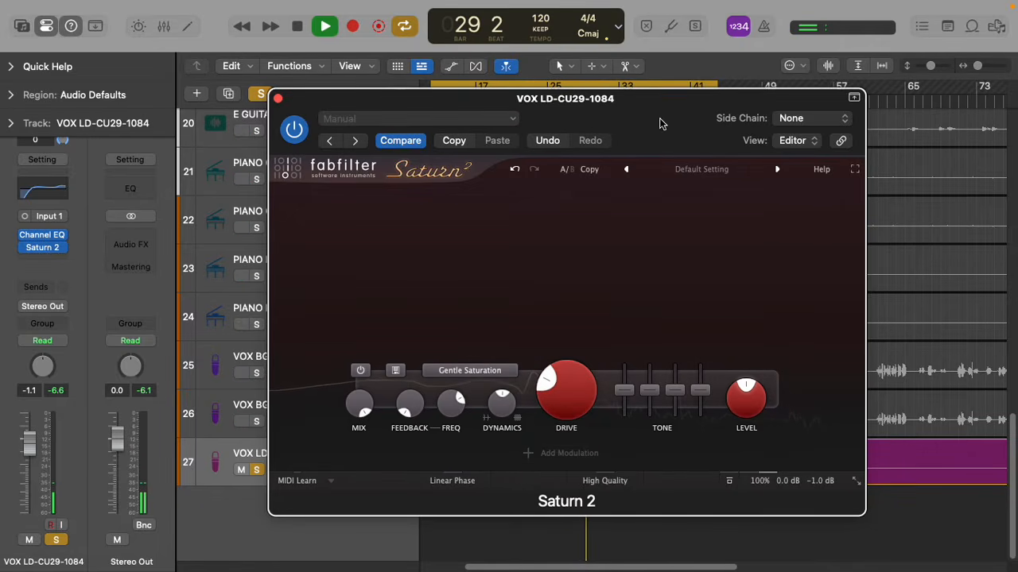
pyautogui.moveTo(659, 118); pyautogui.dragTo(602, 125)
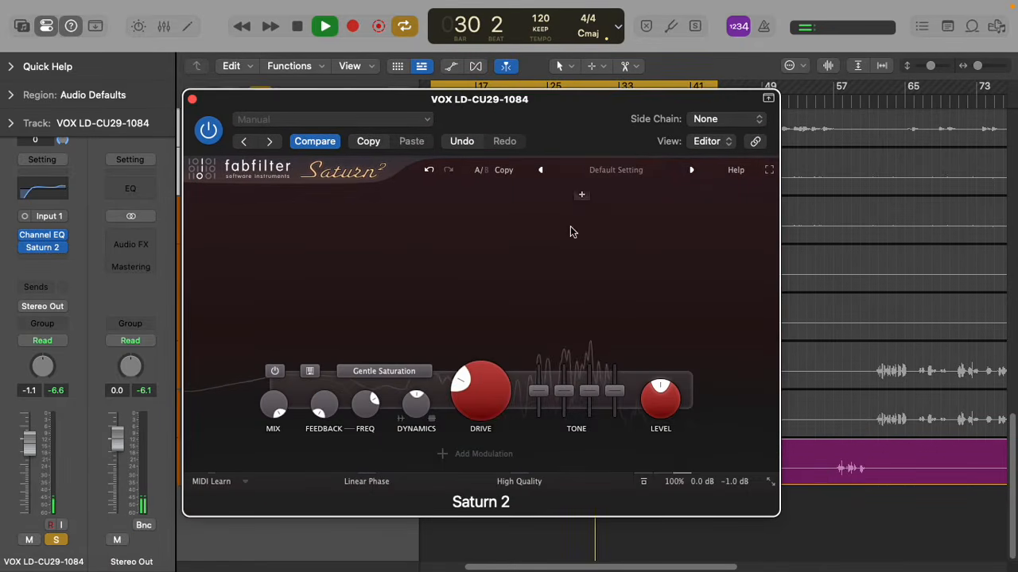
# Raise Saturn 2's presence tone to about +0.83 dB and turn on high-quality processing
pyautogui.moveTo(614, 390)
pyautogui.mouseDown()
pyautogui.moveTo(563, 390)
pyautogui.moveTo(612, 393)
pyautogui.mouseUp()
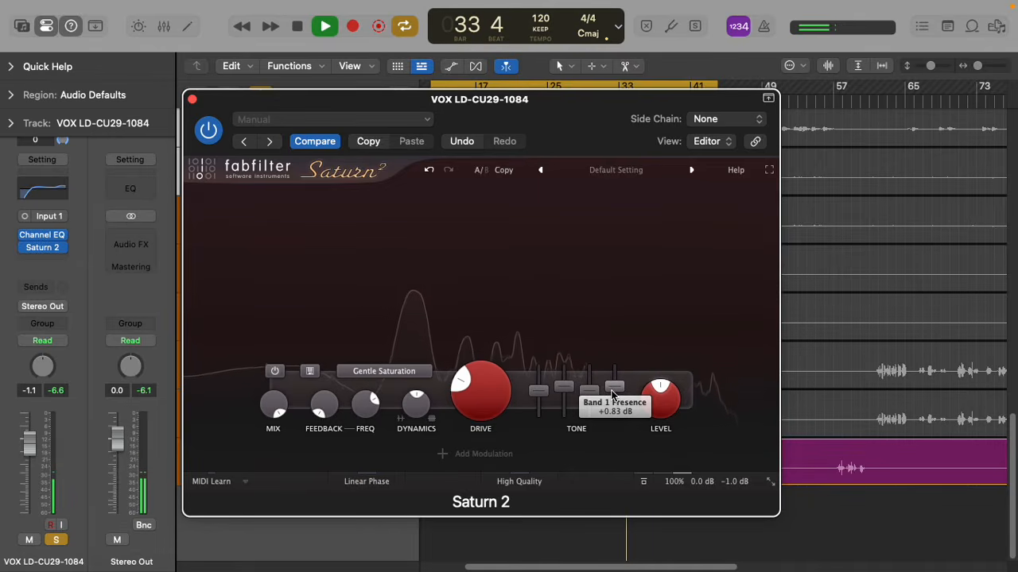
pyautogui.click(530, 484)
pyautogui.click(502, 533)
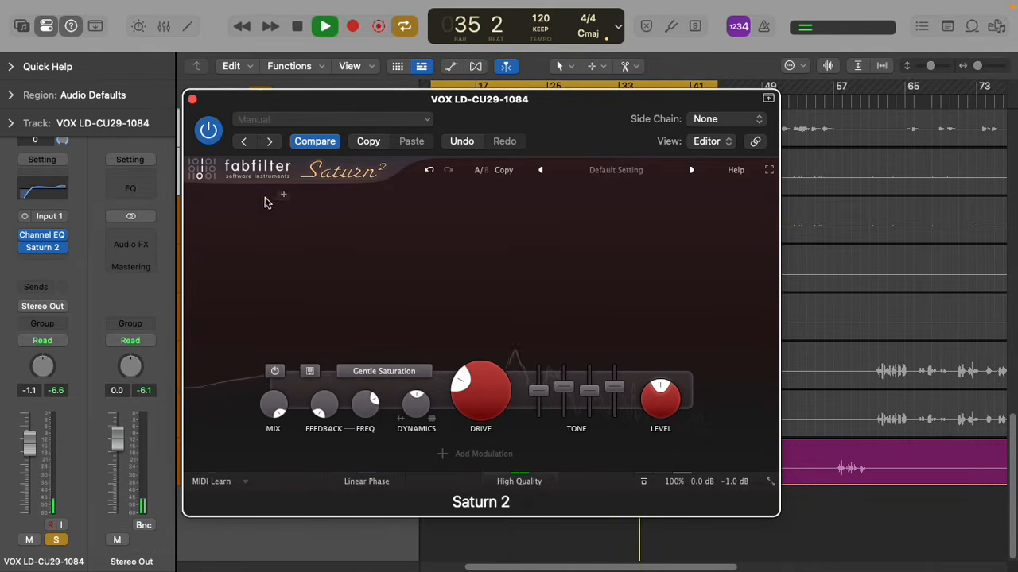
# Close Saturn 2 and unsolo the lead vocal to hear it in the full mix
pyautogui.click(192, 98)
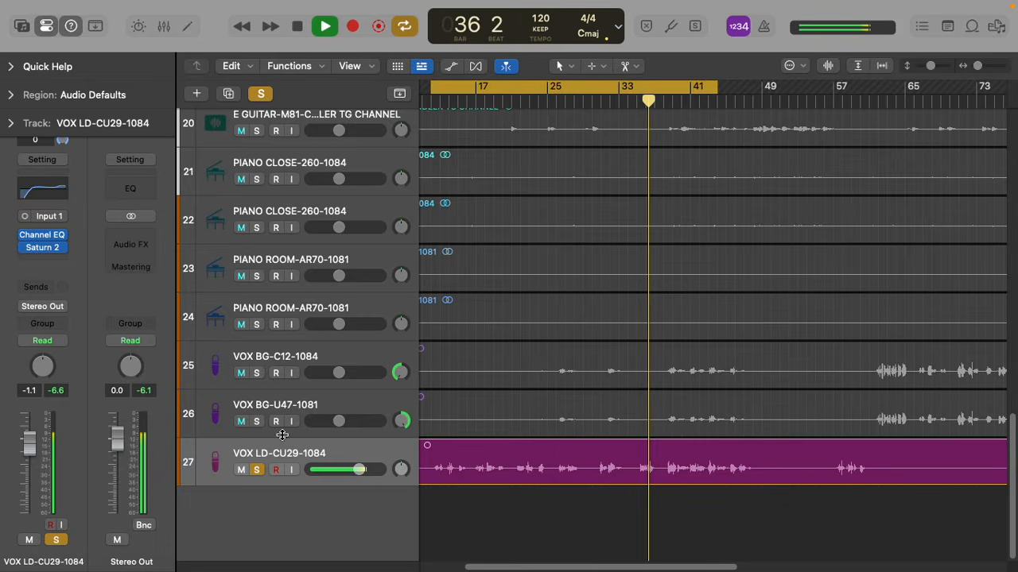
pyautogui.click(256, 469)
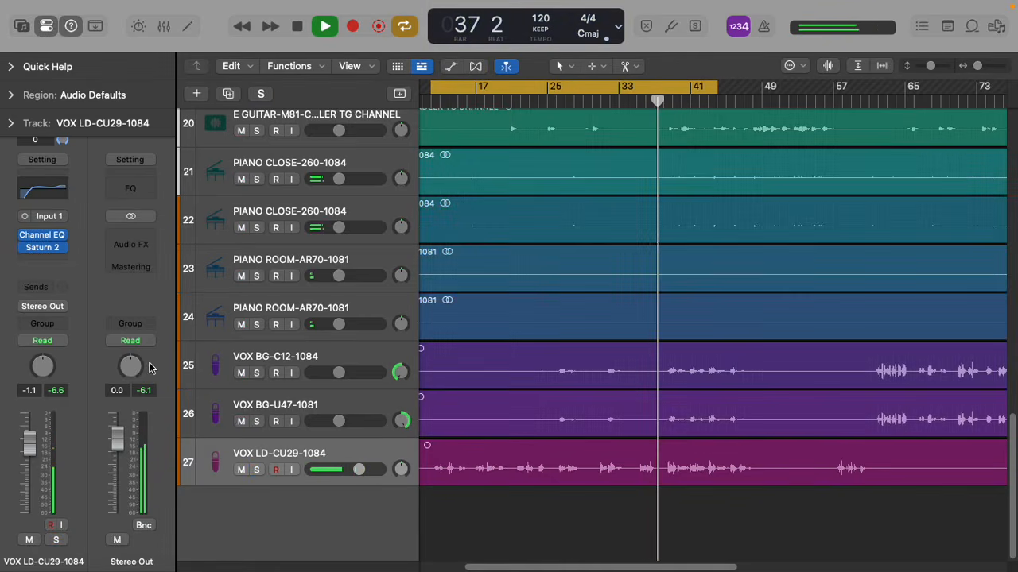
# Bypass and re-enable the lead vocal's Channel EQ and Saturn 2 together during playback to compare the unprocessed and processed sound
pyautogui.moveTo(25, 241)
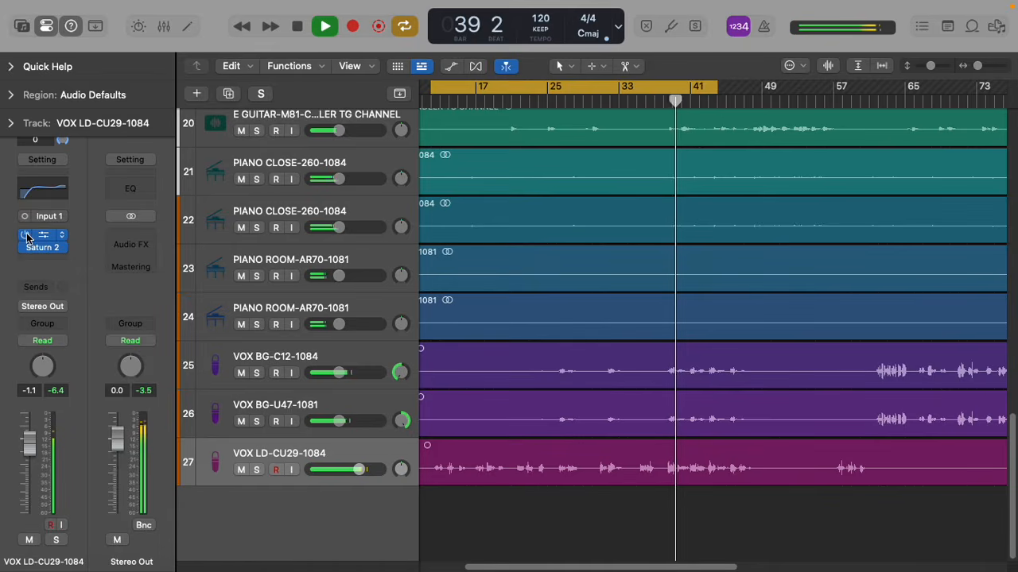
pyautogui.click(25, 235)
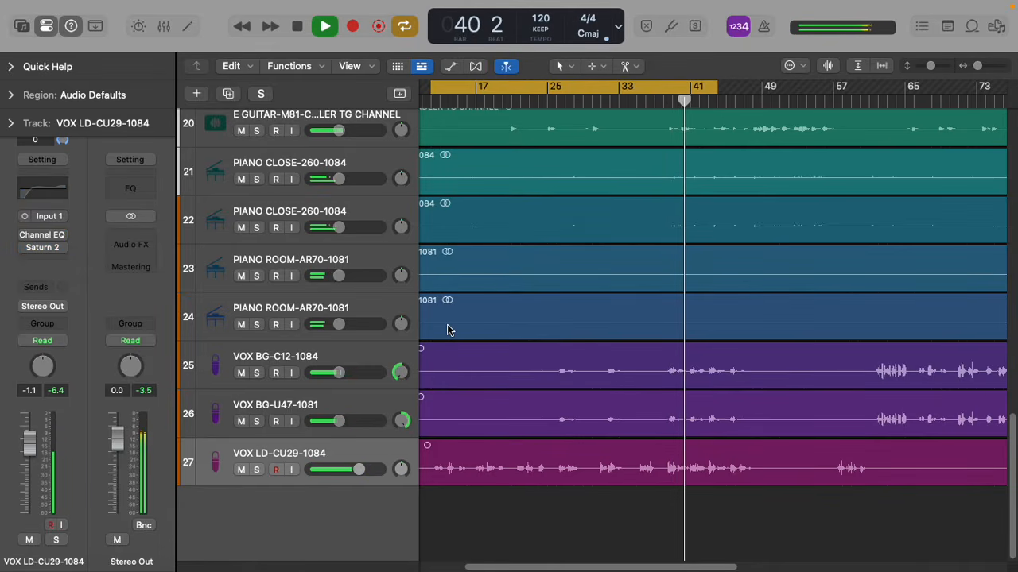
pyautogui.press('space')
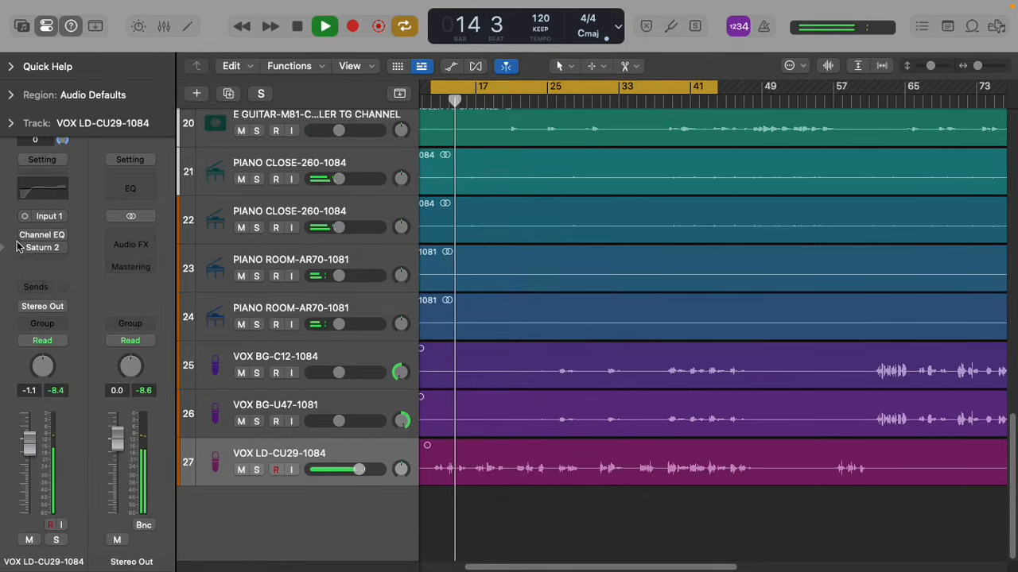
pyautogui.moveTo(24, 236)
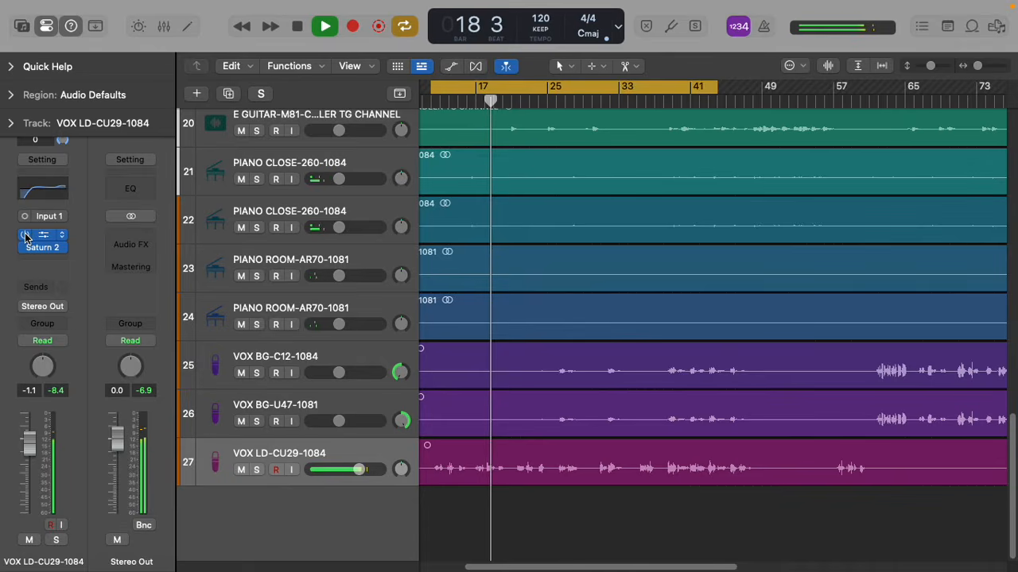
pyautogui.click(25, 236)
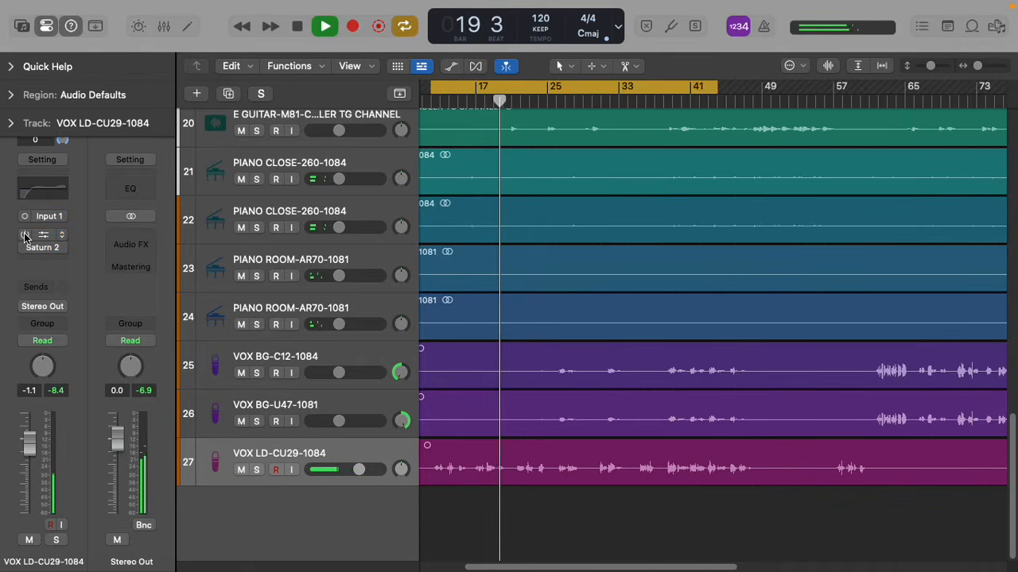
pyautogui.click(24, 235)
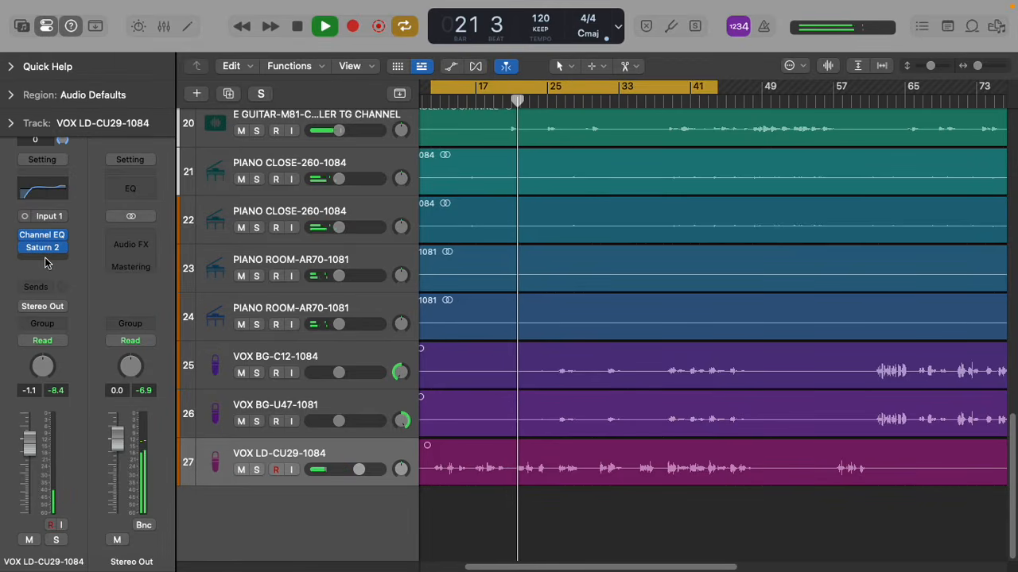
# Insert FabFilter Pro-DS in mono after Saturn 2 on the lead vocal and move its window to reach the controls
pyautogui.click(44, 259)
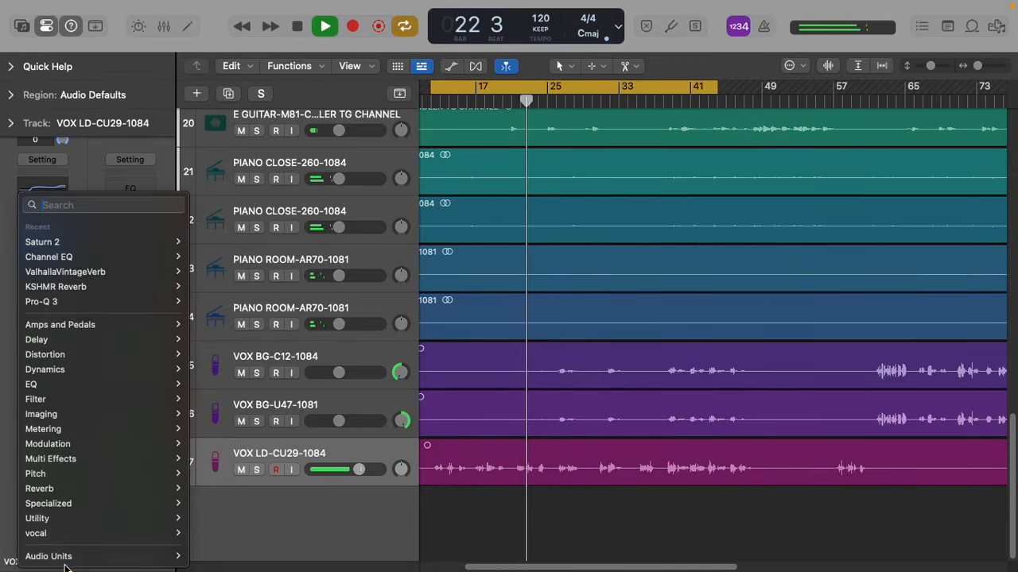
pyautogui.moveTo(158, 555)
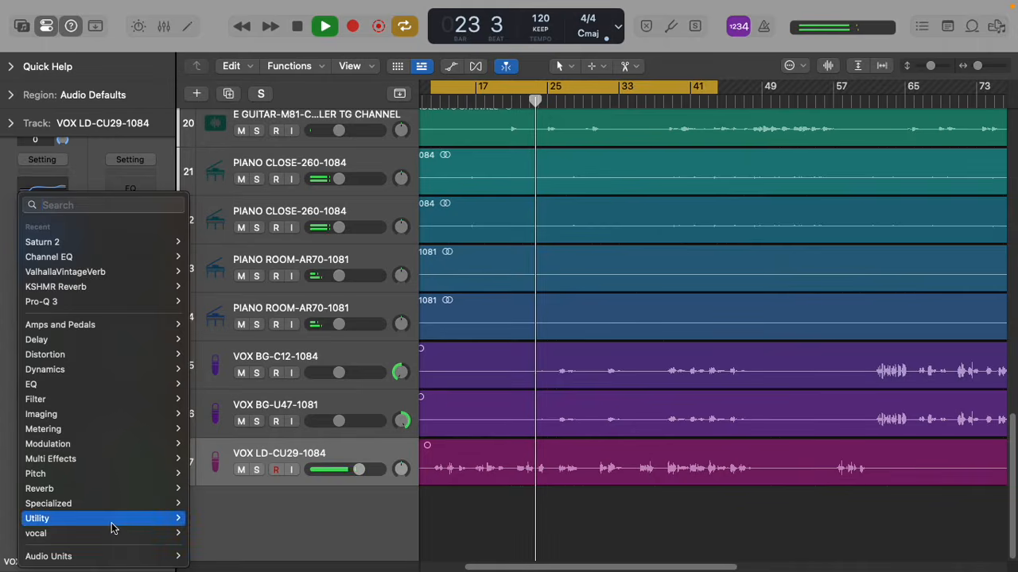
pyautogui.moveTo(114, 554)
pyautogui.moveTo(233, 215)
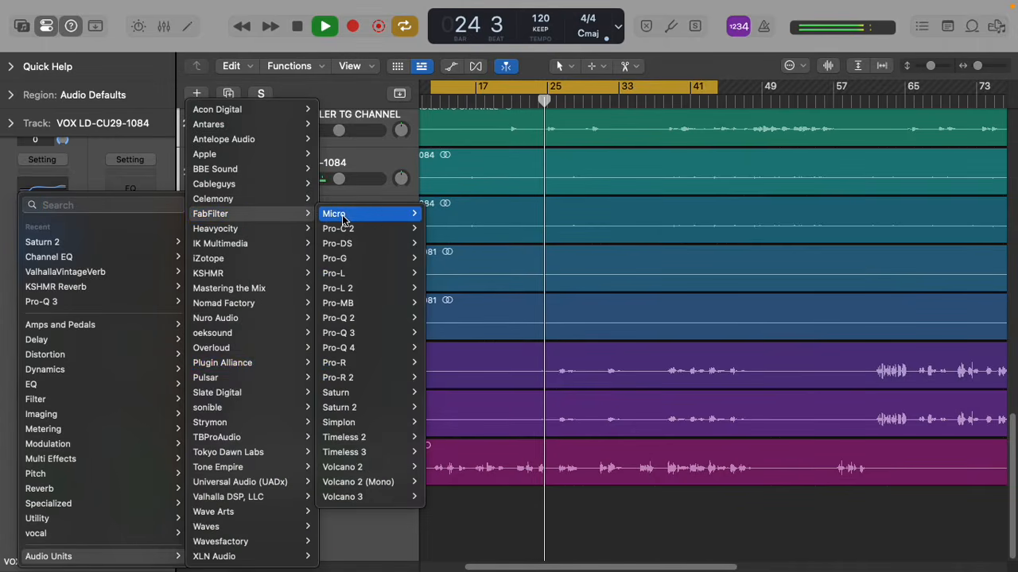
pyautogui.moveTo(347, 246)
pyautogui.click(445, 243)
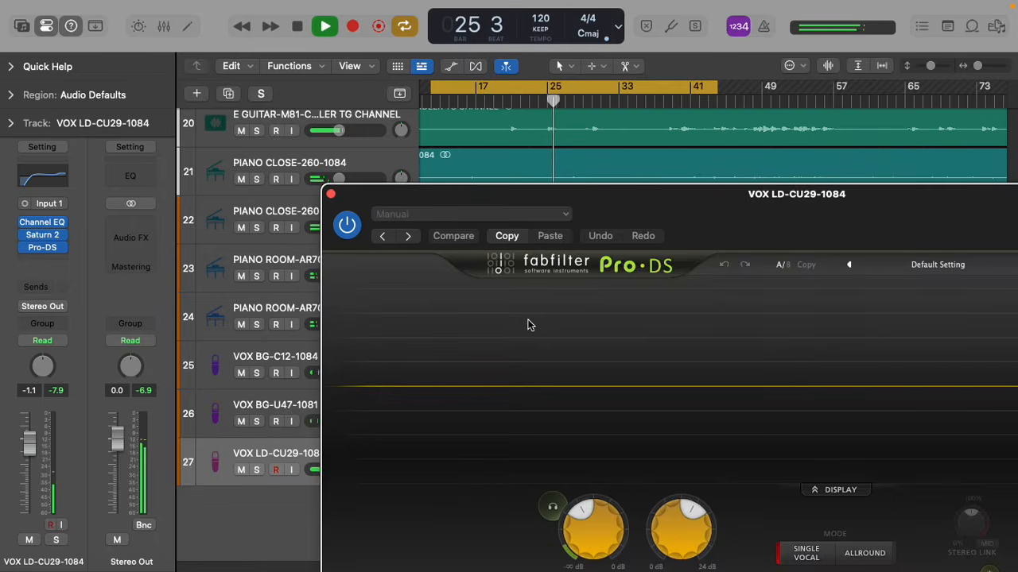
pyautogui.moveTo(688, 227); pyautogui.dragTo(563, 79)
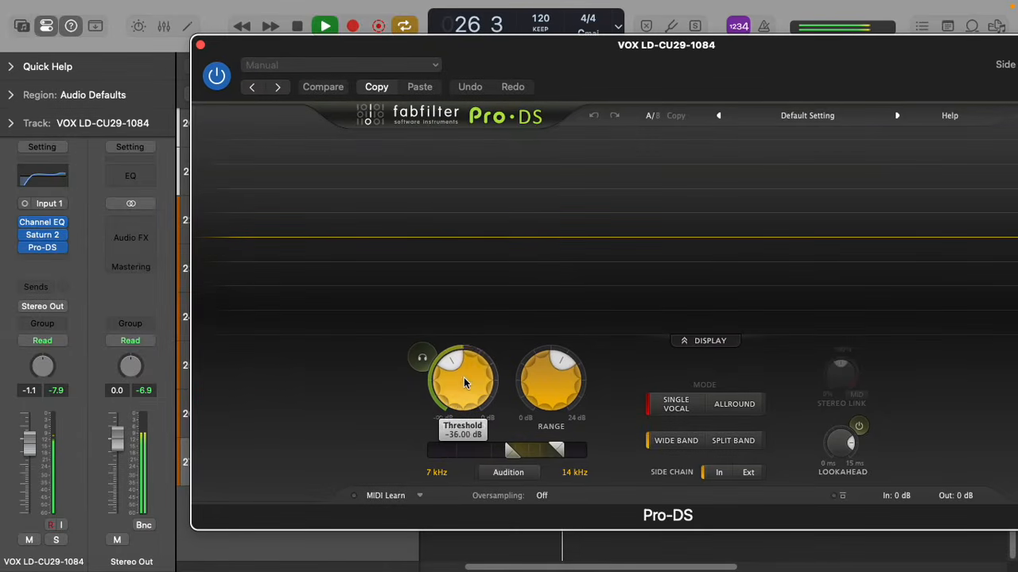
# Lower Pro-DS's threshold and raise its range slightly, keeping the full waveform display in view
pyautogui.moveTo(445, 357); pyautogui.dragTo(469, 404)
pyautogui.moveTo(543, 390); pyautogui.dragTo(543, 360)
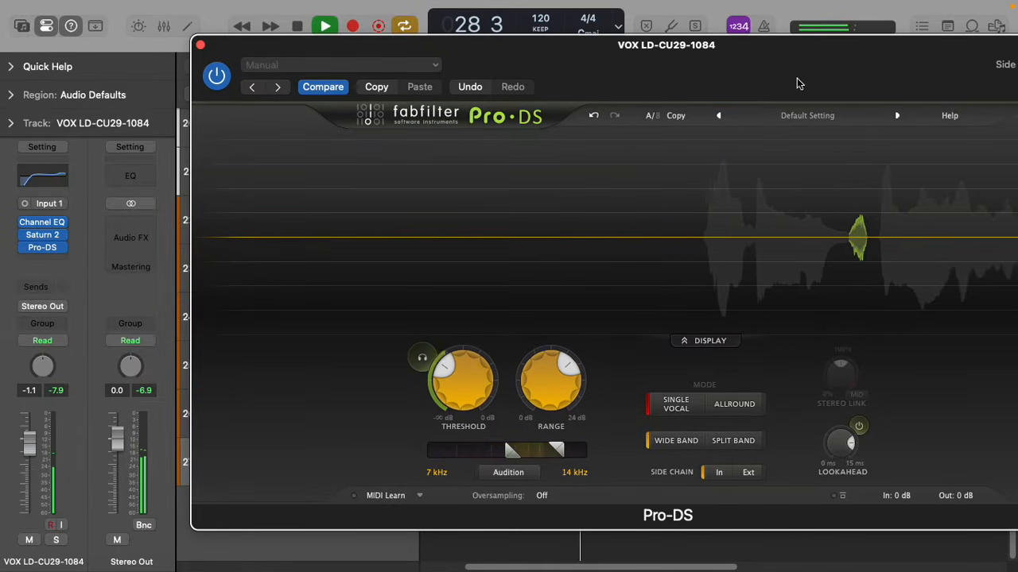
pyautogui.moveTo(792, 84); pyautogui.dragTo(678, 85)
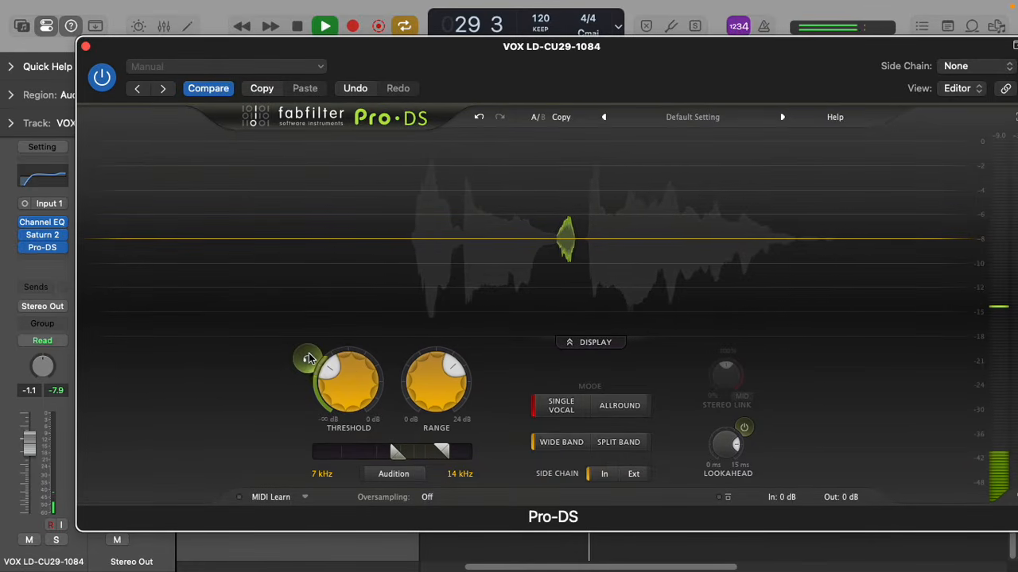
# Audition the parts of the vocal that trigger Pro-DS, stop playback and close the plugin
pyautogui.moveTo(309, 358)
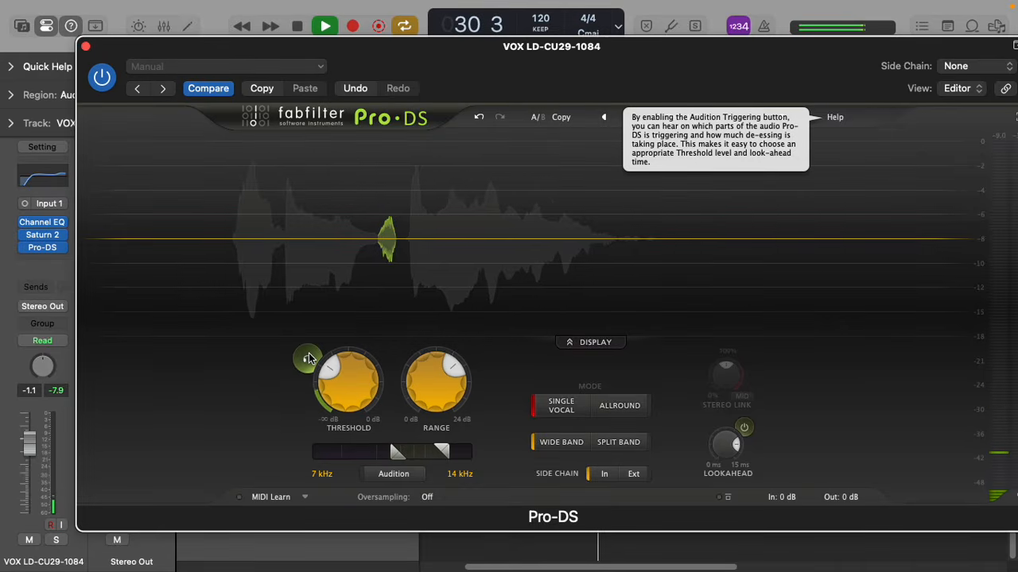
pyautogui.click(309, 358)
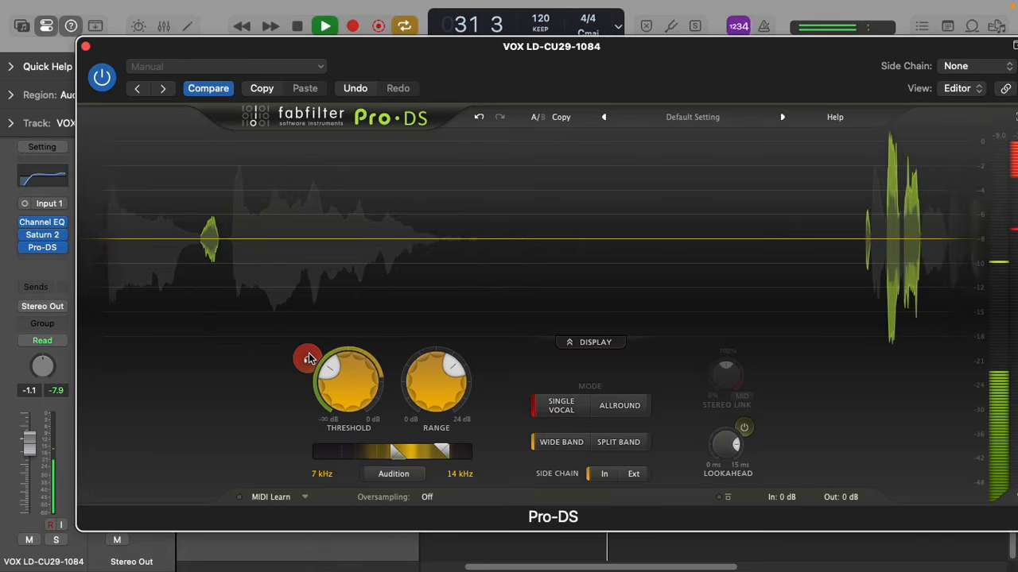
pyautogui.click(308, 359)
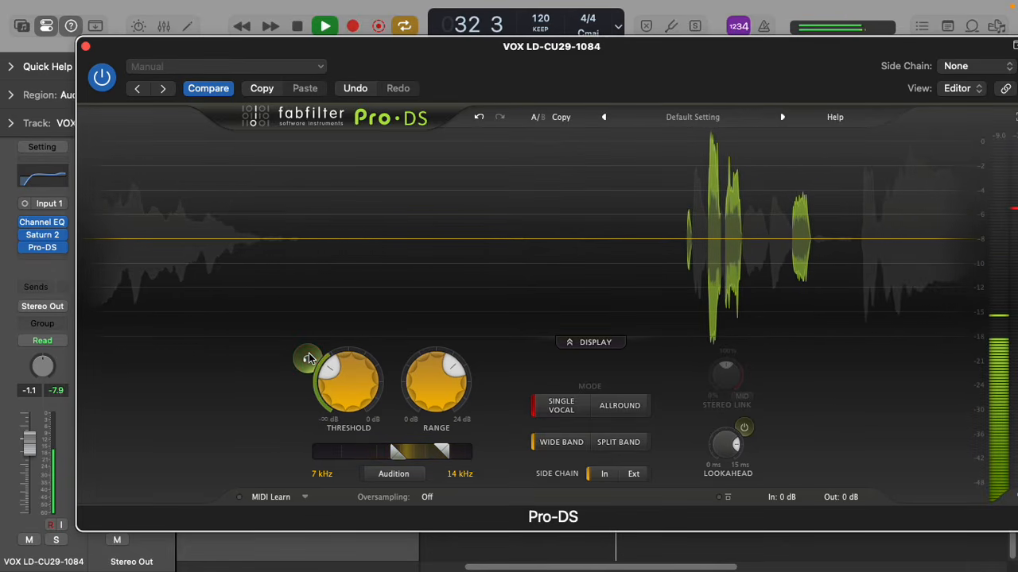
pyautogui.press('space')
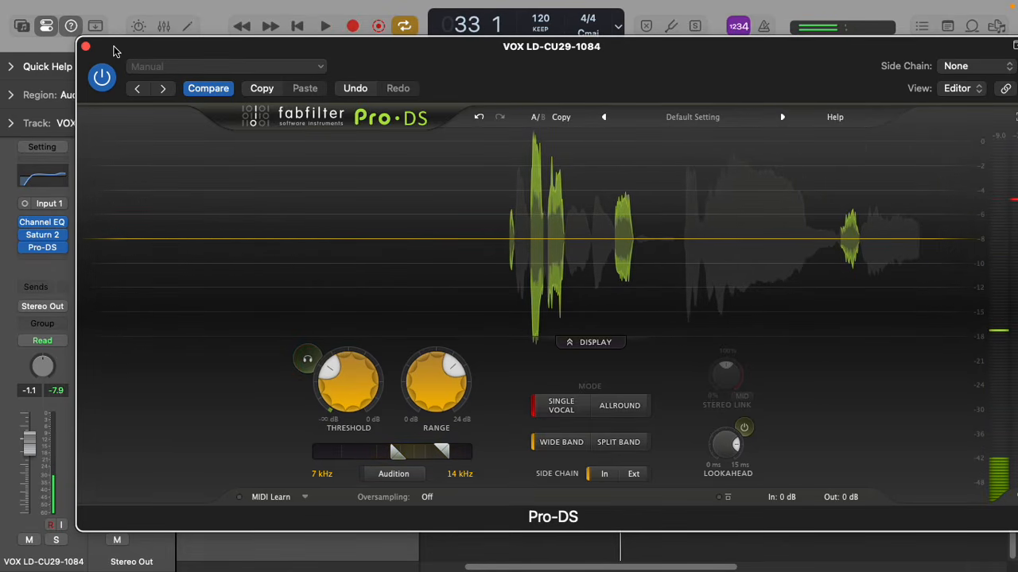
pyautogui.click(86, 47)
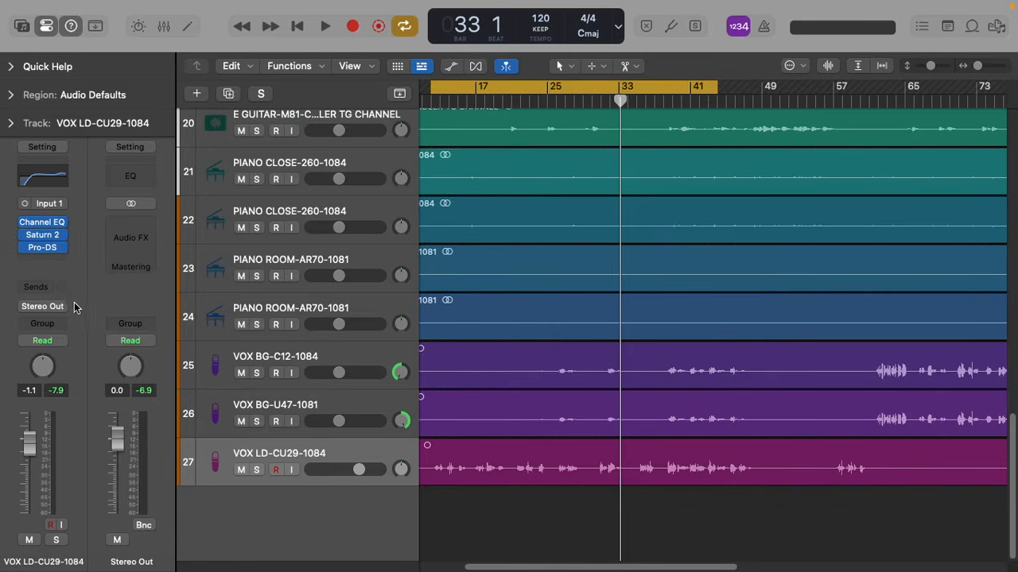
# Insert the mono Waves RVox compressor after Pro-DS on the lead vocal and move its window out of the way
pyautogui.click(49, 261)
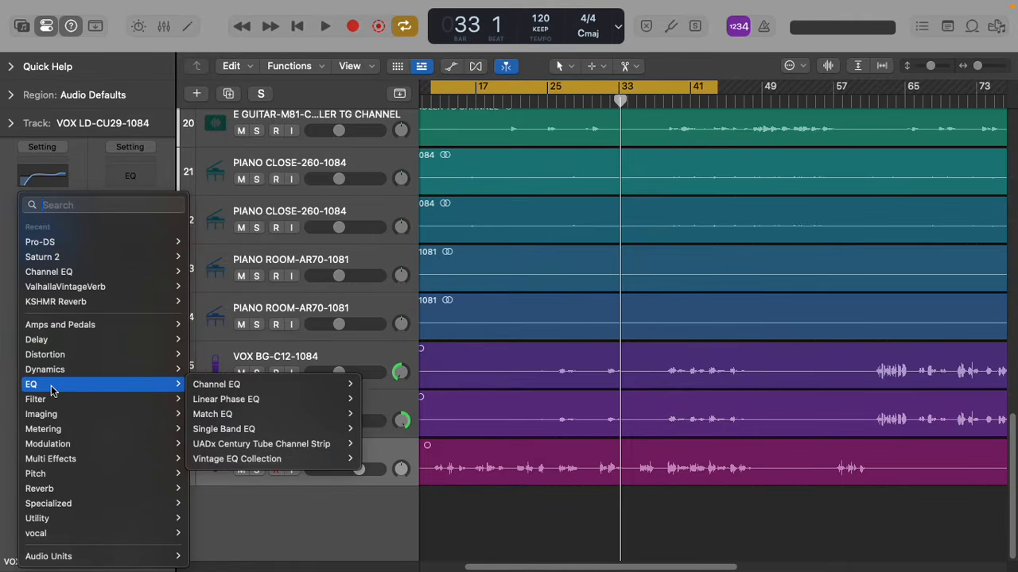
pyautogui.moveTo(74, 561)
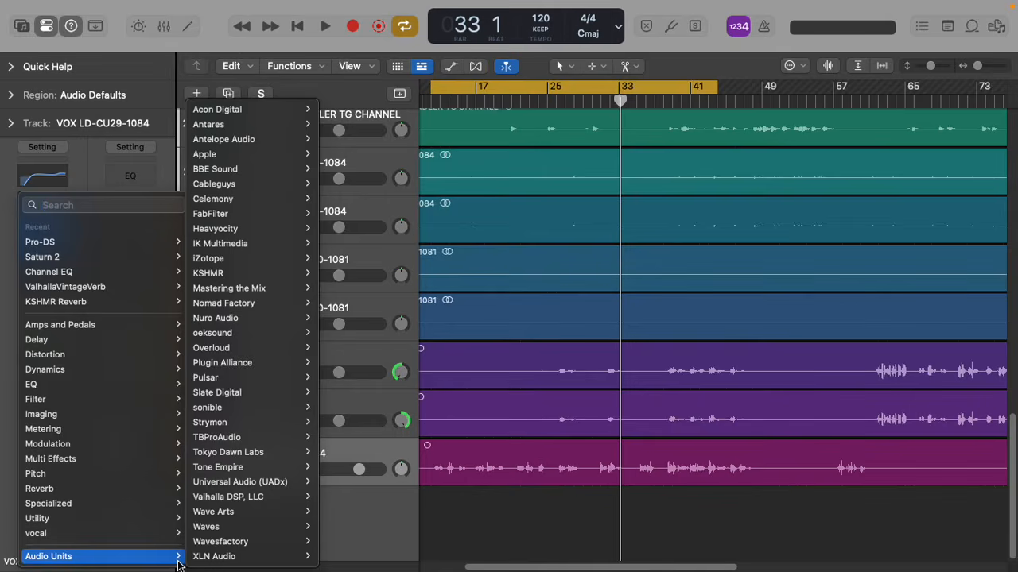
pyautogui.moveTo(218, 527)
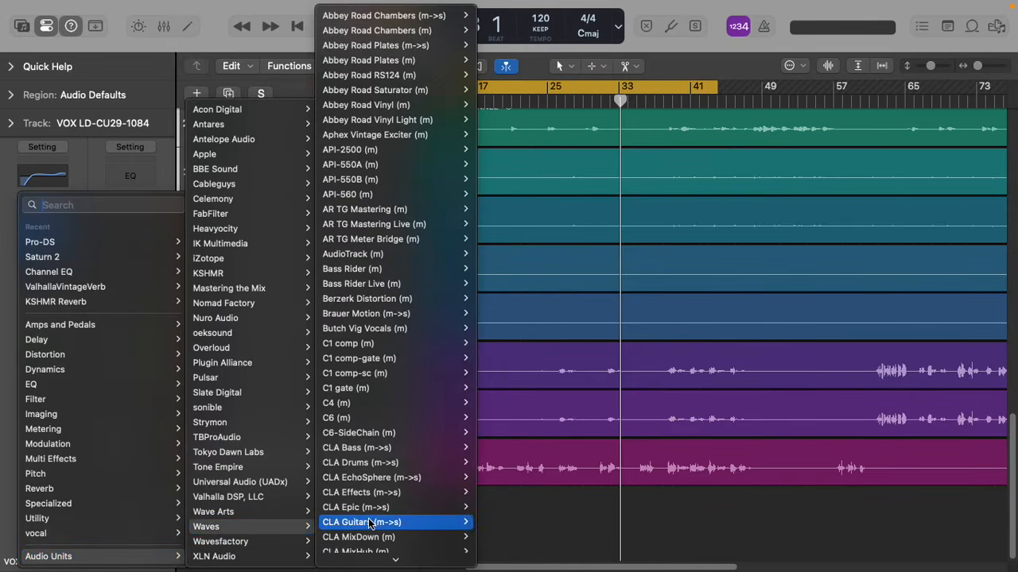
pyautogui.scroll(-20, 370, 523)
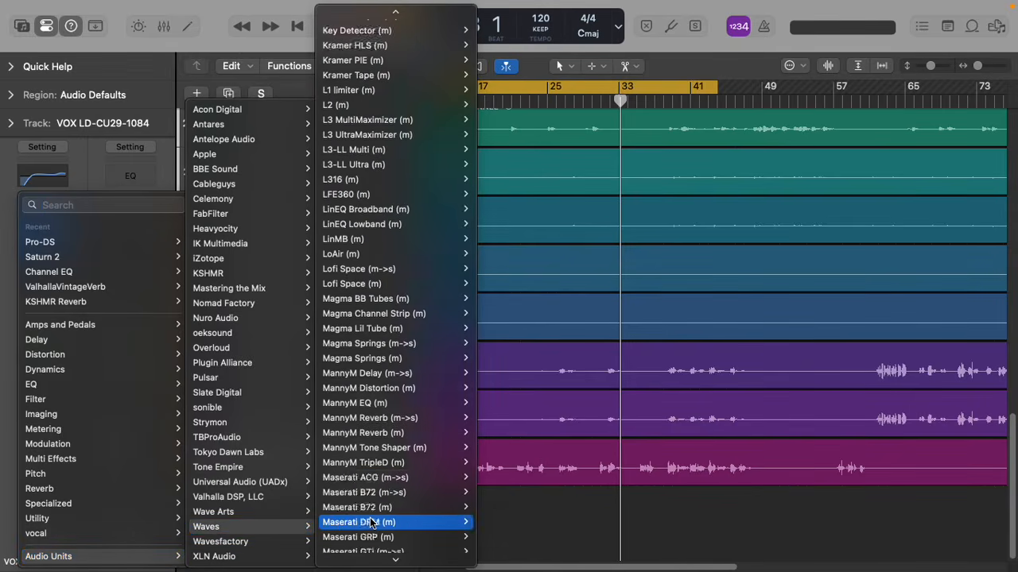
pyautogui.scroll(-20, 369, 522)
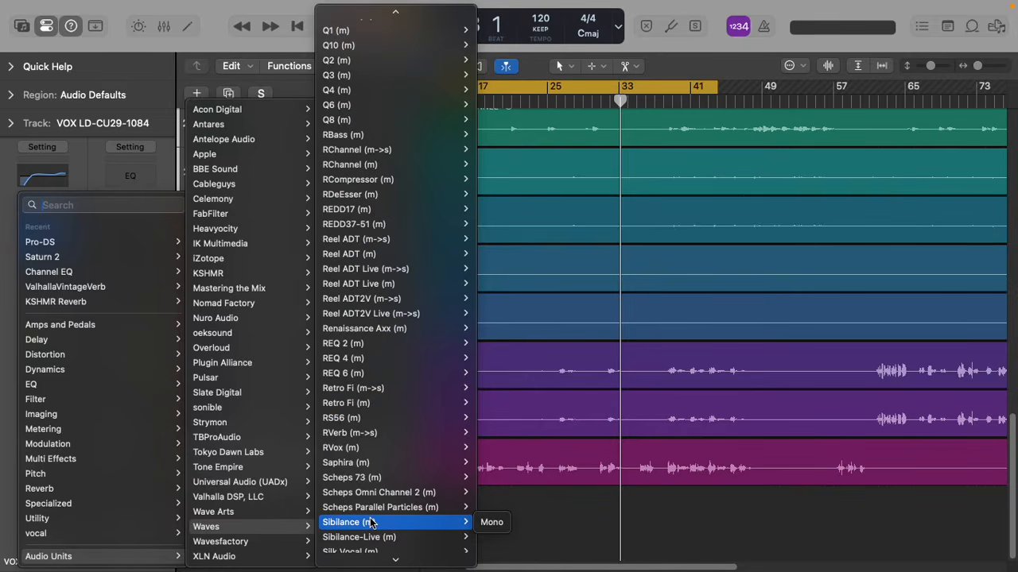
pyautogui.scroll(-2, 370, 522)
pyautogui.click(490, 434)
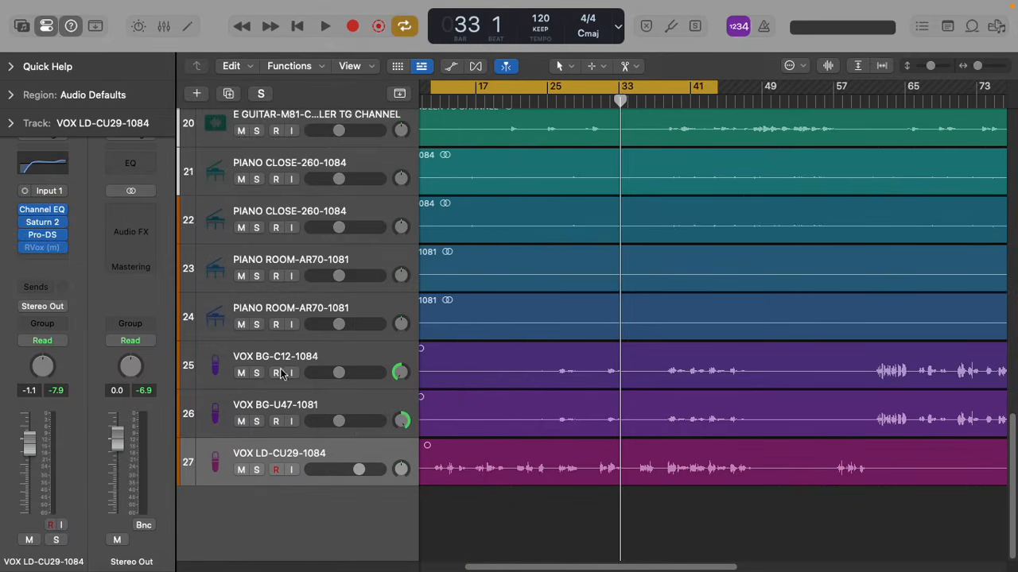
pyautogui.moveTo(501, 203); pyautogui.dragTo(366, 95)
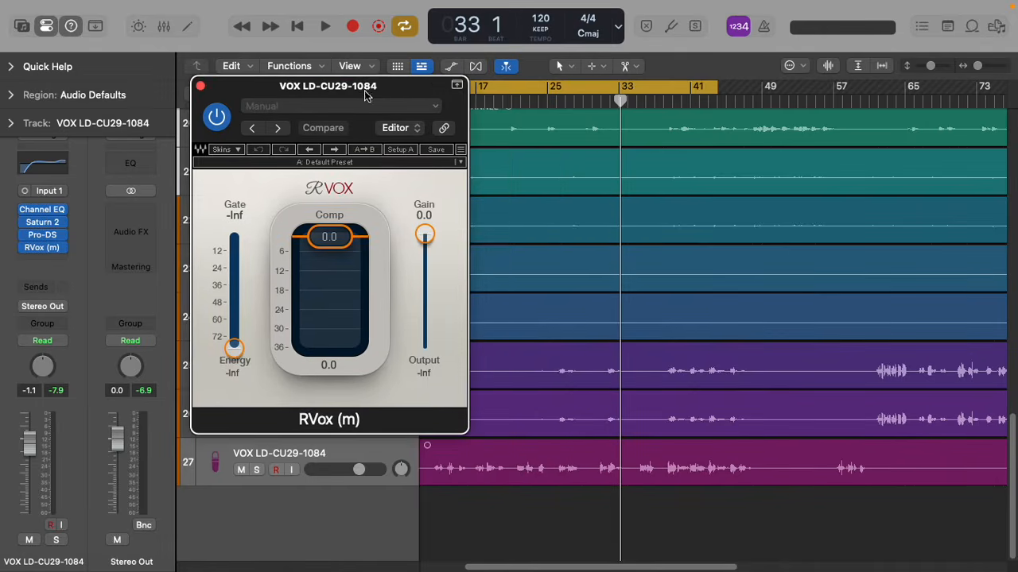
# Set RVox's compression to -4.6 during playback, close it and lower the lead vocal's volume to -2.4 dB
pyautogui.press('space')
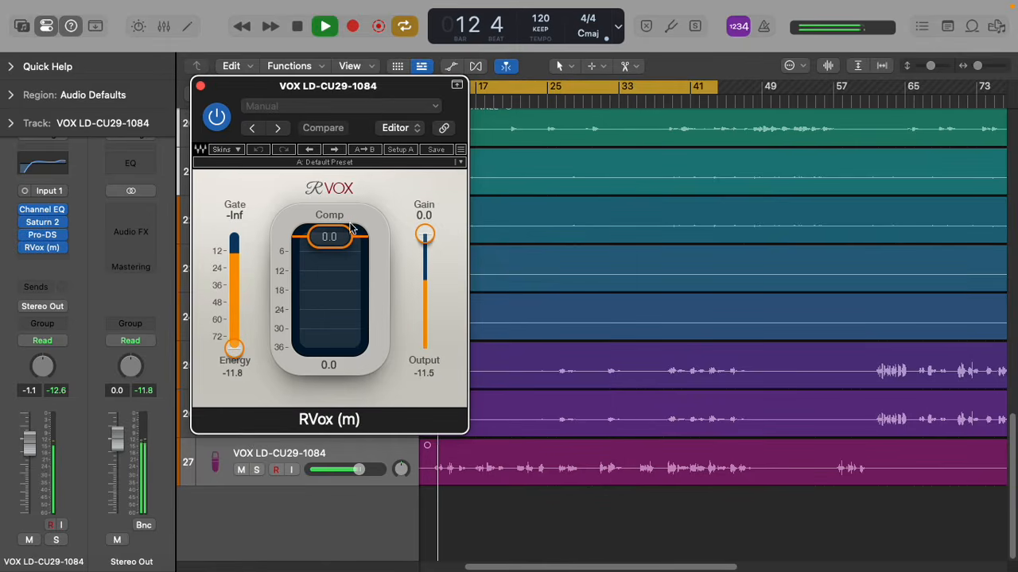
pyautogui.moveTo(350, 236); pyautogui.dragTo(348, 250)
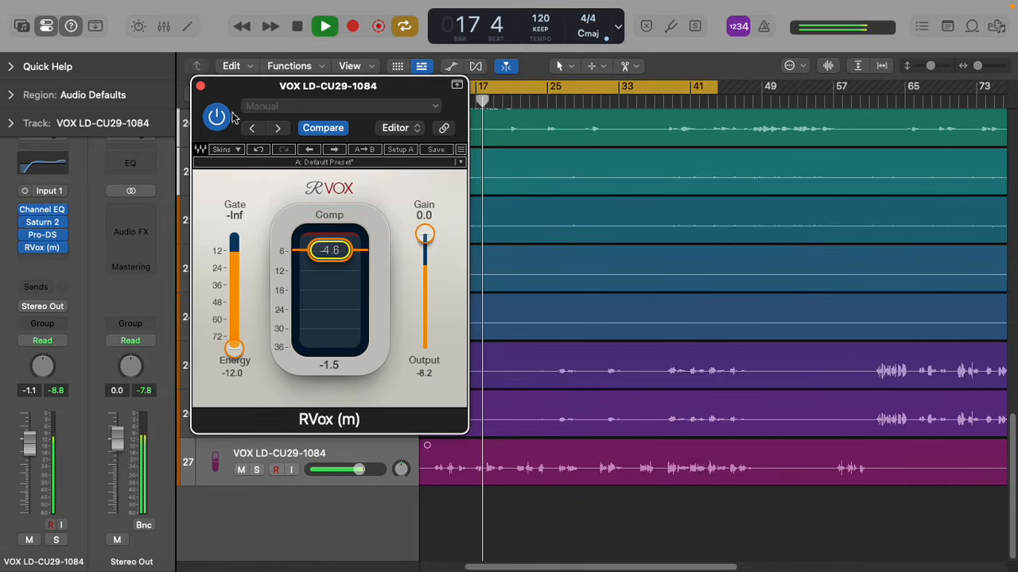
pyautogui.click(201, 86)
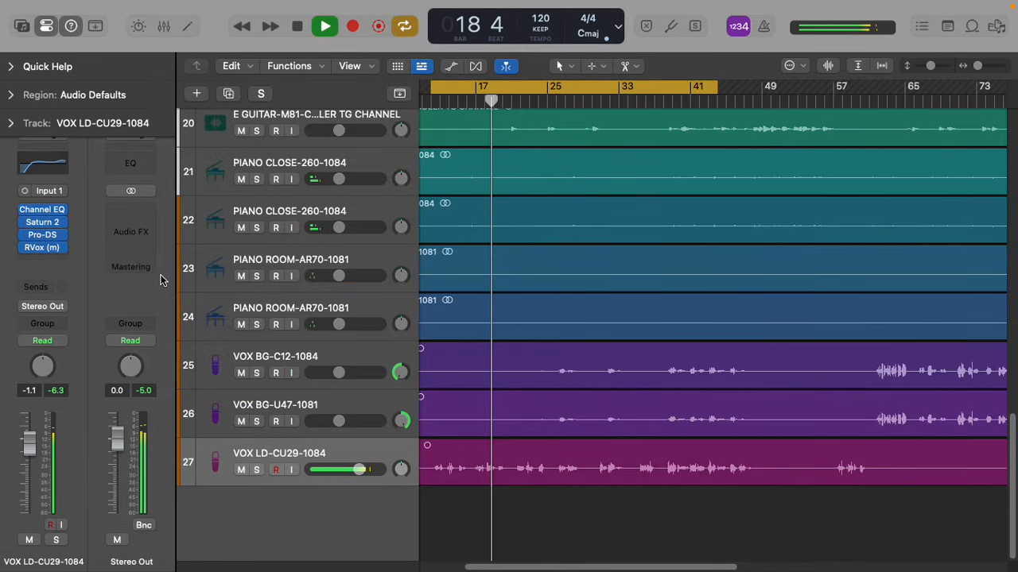
pyautogui.moveTo(354, 475); pyautogui.dragTo(353, 470)
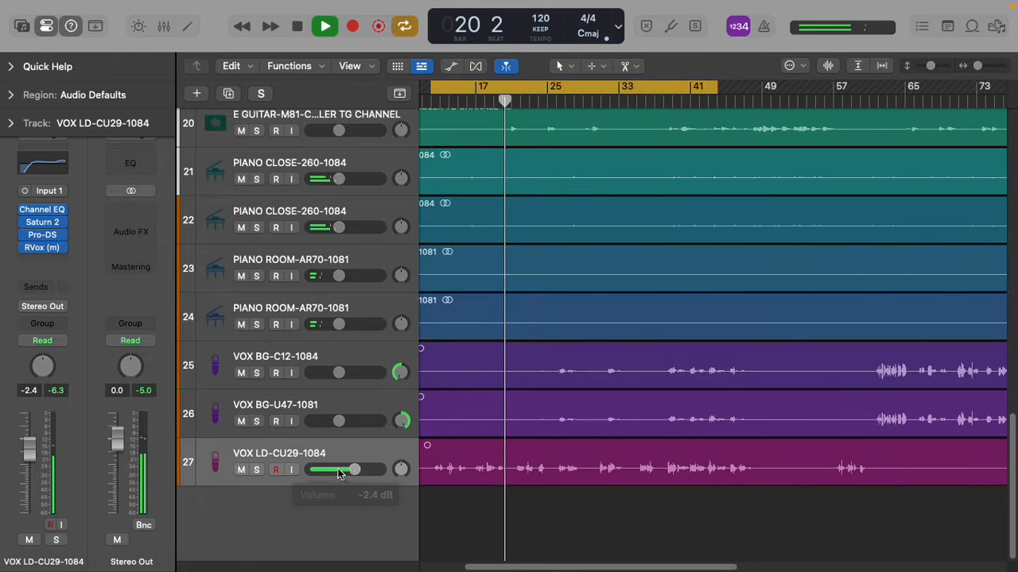
# Insert FabFilter Pro-C 2 after RVox on the lead vocal and move its window to reach all the controls
pyautogui.click(53, 263)
pyautogui.moveTo(71, 562)
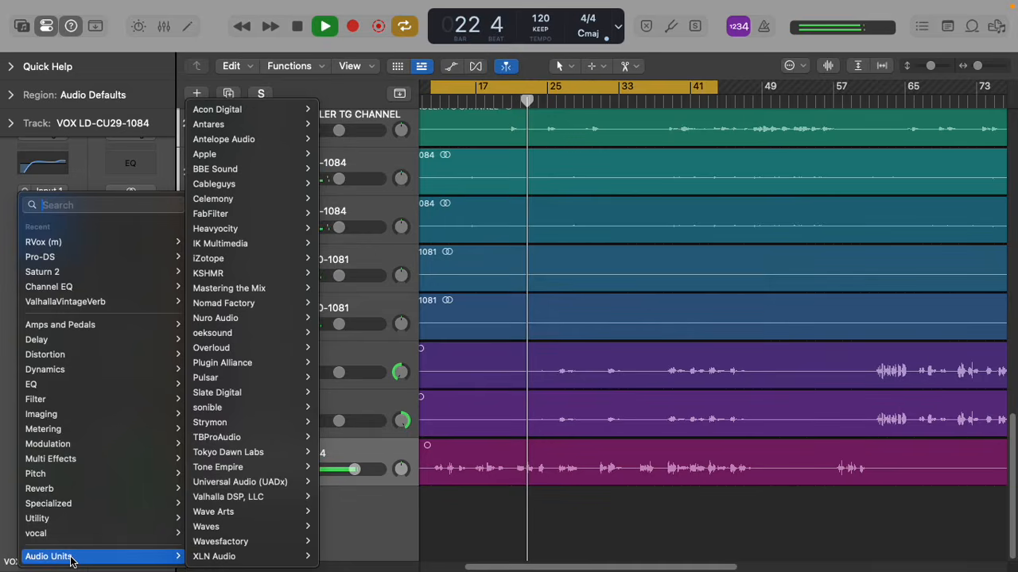
pyautogui.moveTo(306, 215)
pyautogui.moveTo(352, 222)
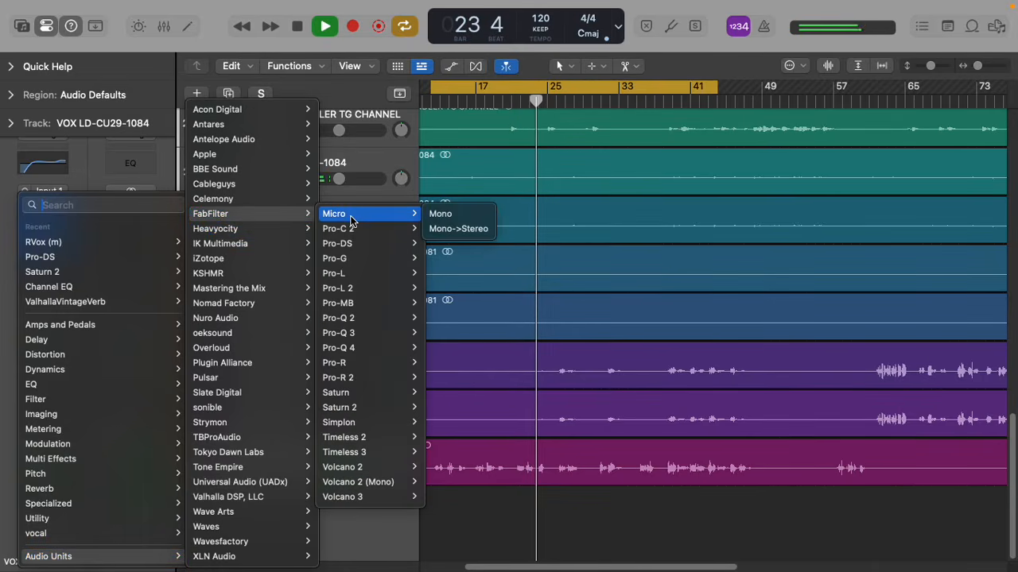
pyautogui.click(387, 228)
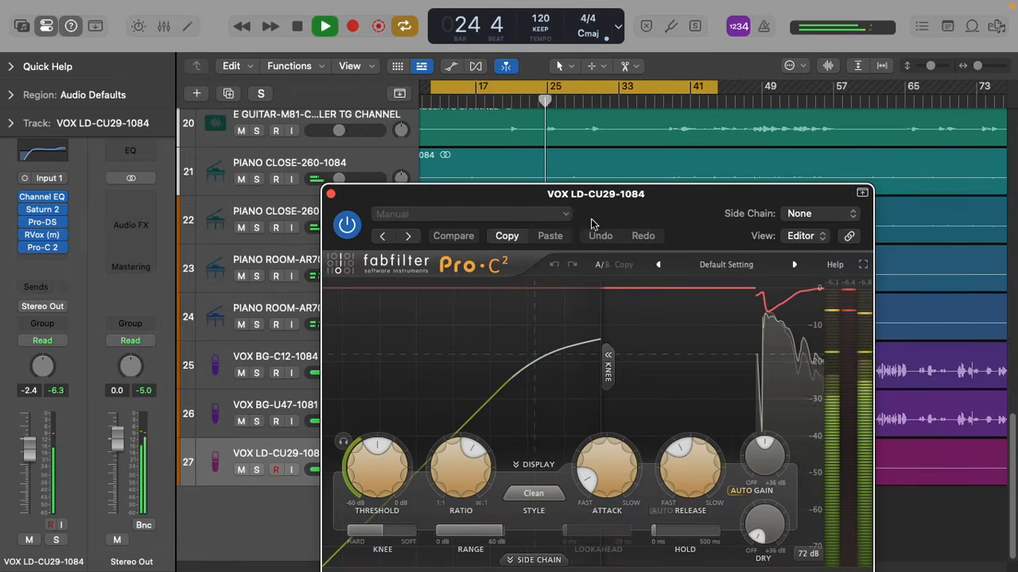
pyautogui.moveTo(591, 224); pyautogui.dragTo(518, 91)
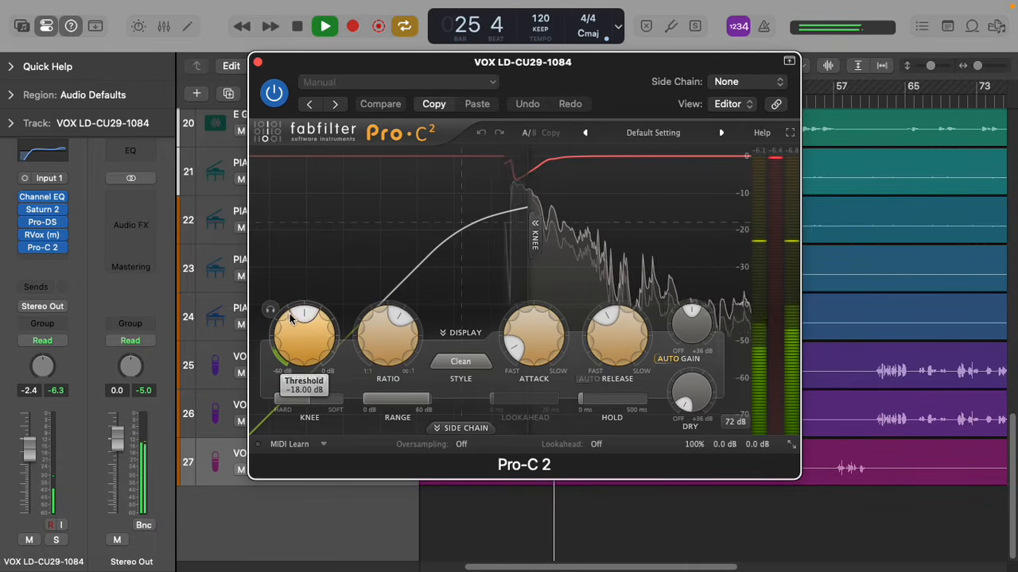
# Lower Pro-C 2's threshold slightly and shorten its release to about 87.29 ms
pyautogui.moveTo(304, 319); pyautogui.dragTo(298, 359)
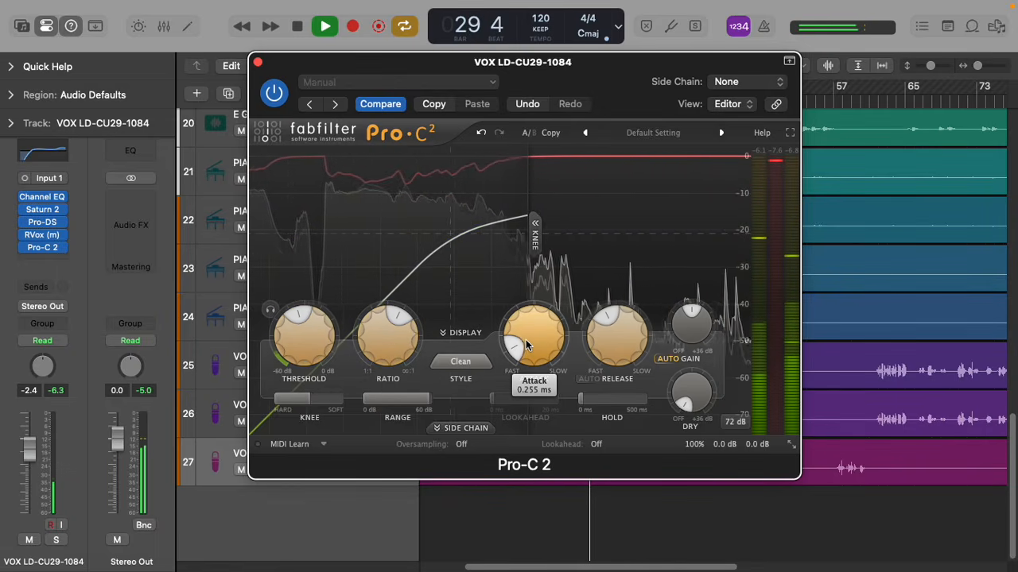
pyautogui.moveTo(635, 351); pyautogui.dragTo(645, 412)
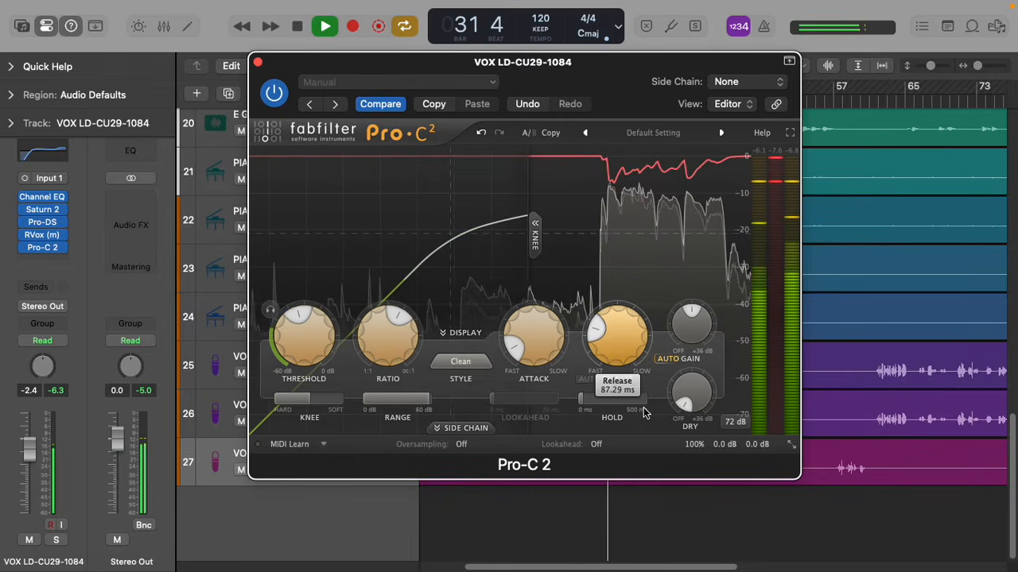
# Compare the lead vocal with its whole plugin chain bypassed and re-enabled during playback, and lower its volume to -4.4 dB
pyautogui.click(257, 62)
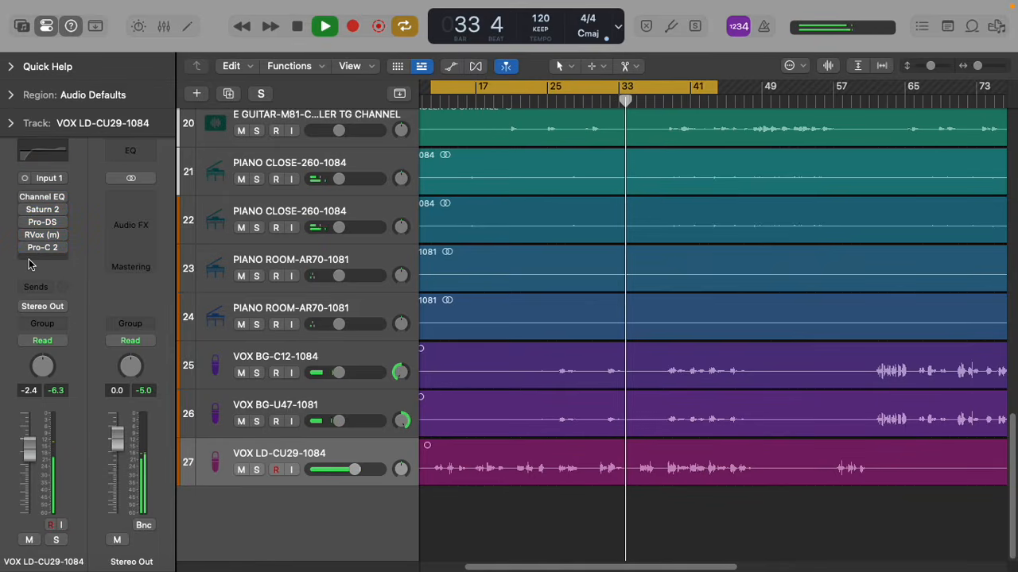
pyautogui.press('space')
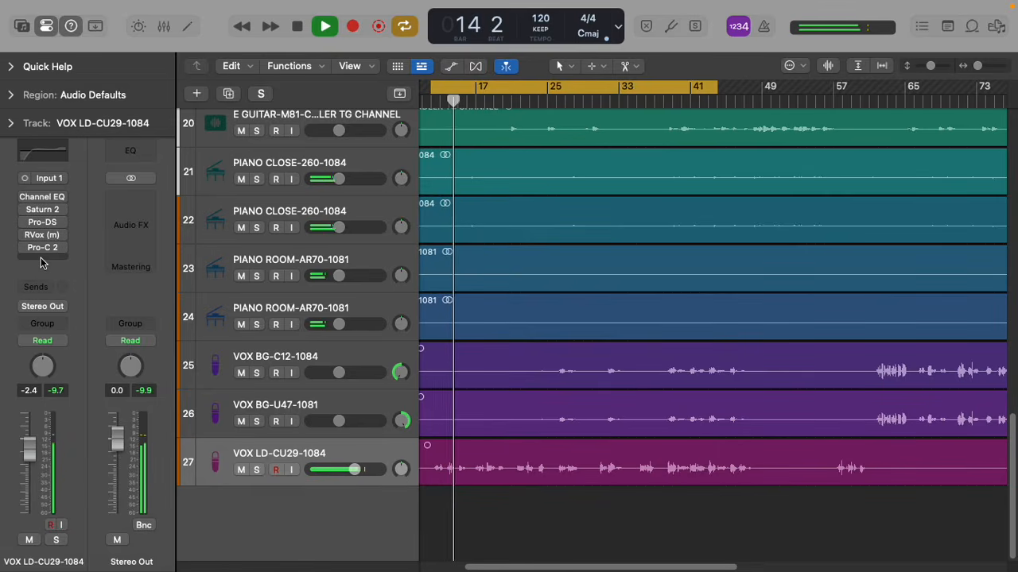
pyautogui.moveTo(22, 202)
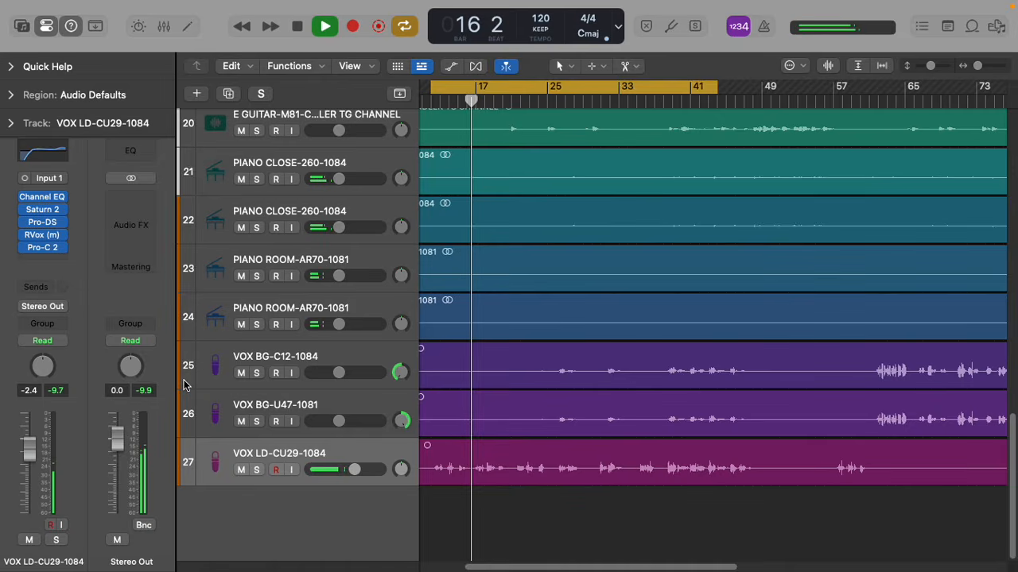
pyautogui.moveTo(353, 470); pyautogui.dragTo(351, 470)
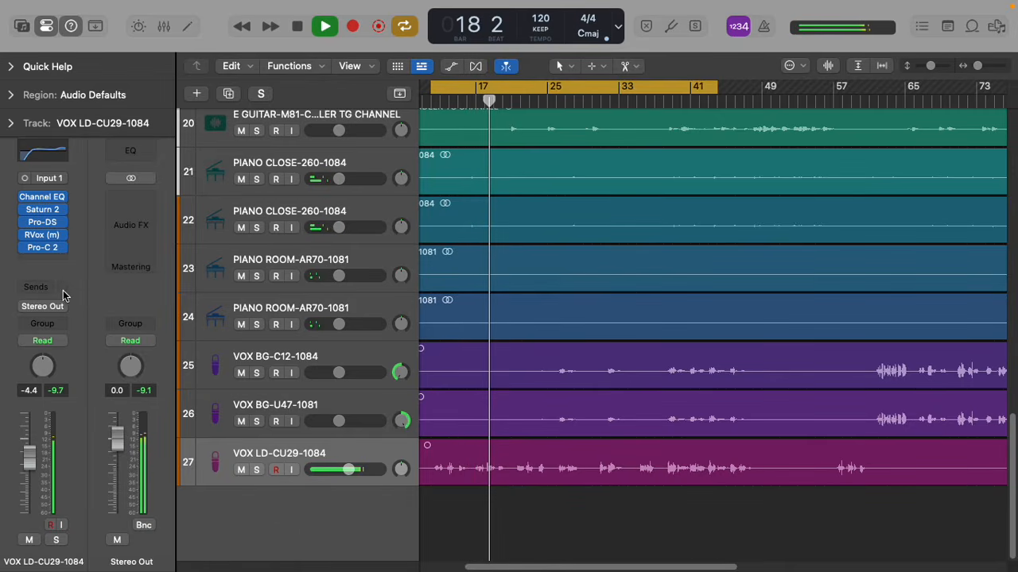
# Add a Bus 1 send to the lead vocal and raise its send level
pyautogui.click(35, 293)
pyautogui.moveTo(61, 417)
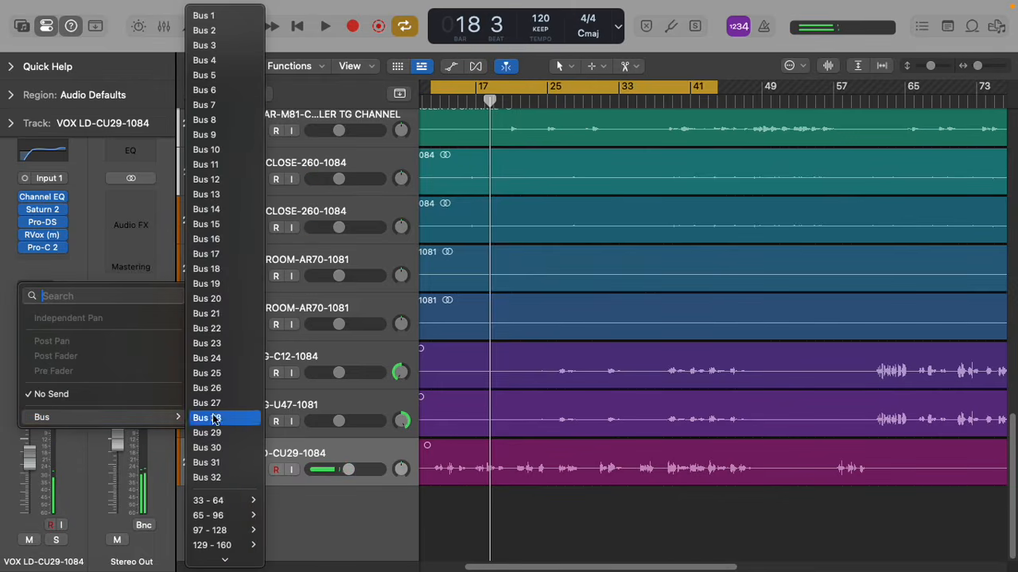
pyautogui.click(197, 16)
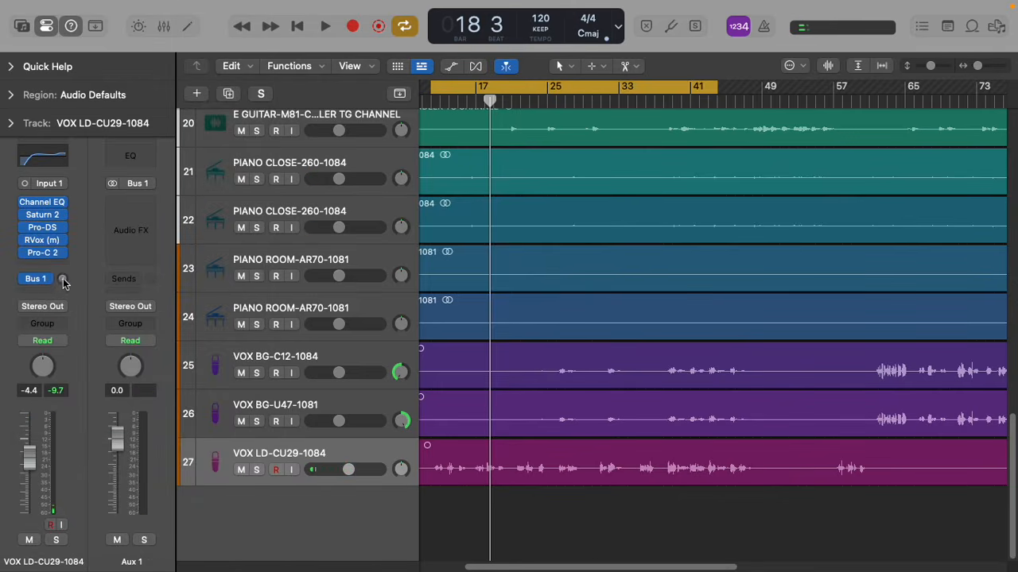
# Insert KSHMR Reverb on Aux 1 and move its window clear of the lead vocal's track controls
pyautogui.click(143, 208)
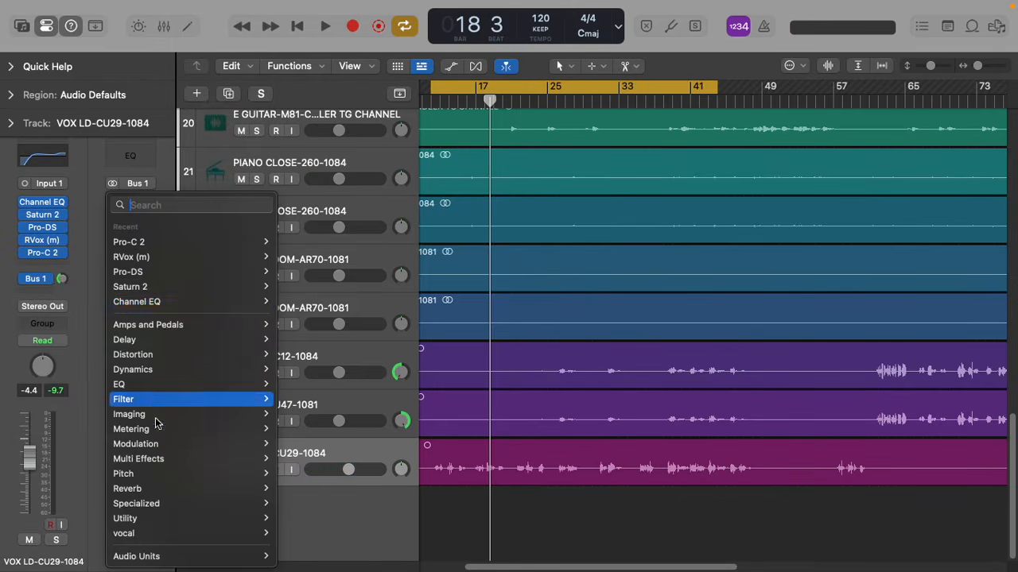
pyautogui.moveTo(127, 560)
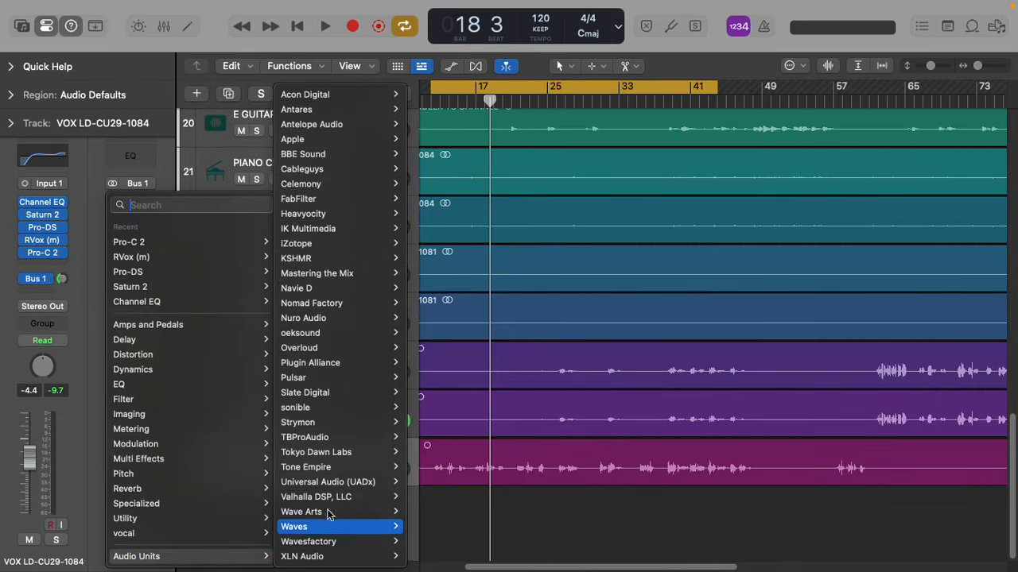
pyautogui.moveTo(318, 258)
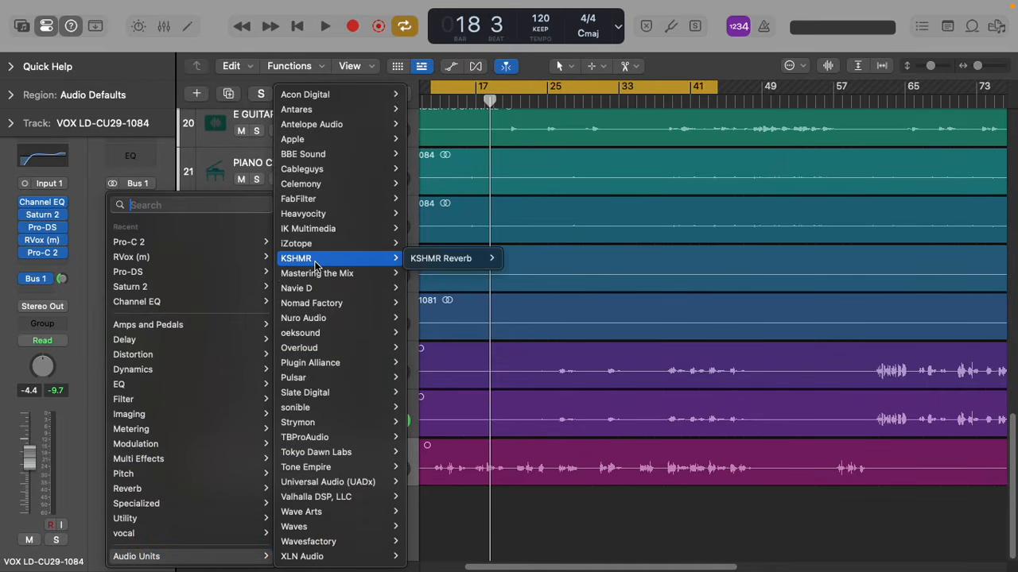
pyautogui.click(450, 262)
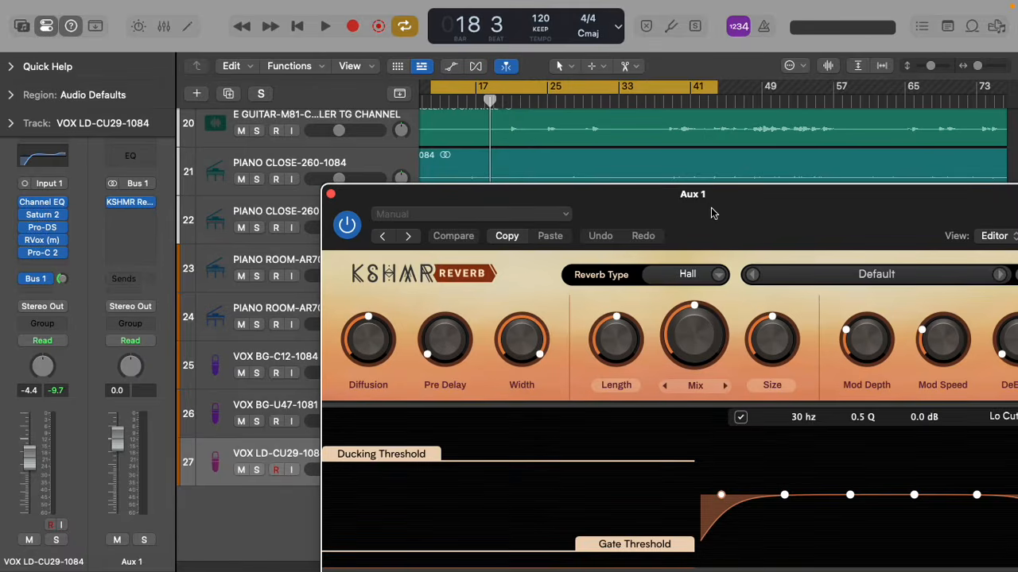
pyautogui.moveTo(711, 213); pyautogui.dragTo(559, 80)
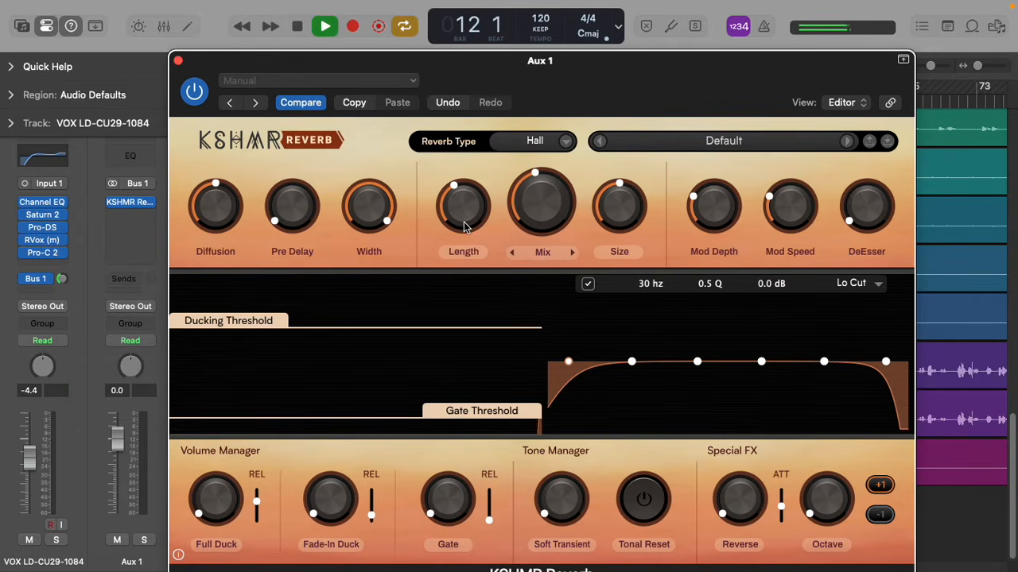
pyautogui.moveTo(511, 63); pyautogui.dragTo(643, 41)
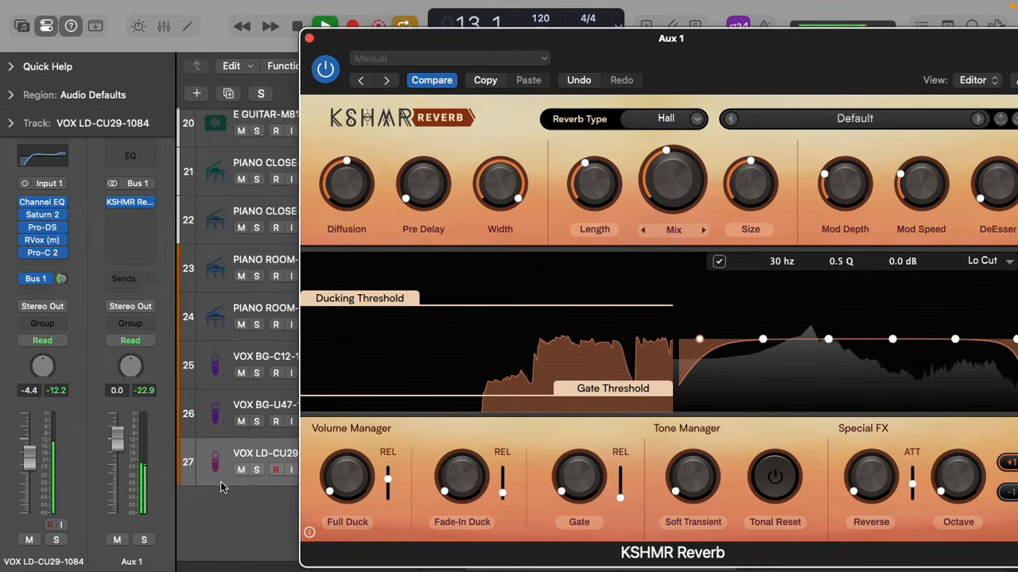
# Solo the lead vocal and slightly reduce KSHMR Reverb's length and mix during playback, closing the plugin when done
pyautogui.click(255, 469)
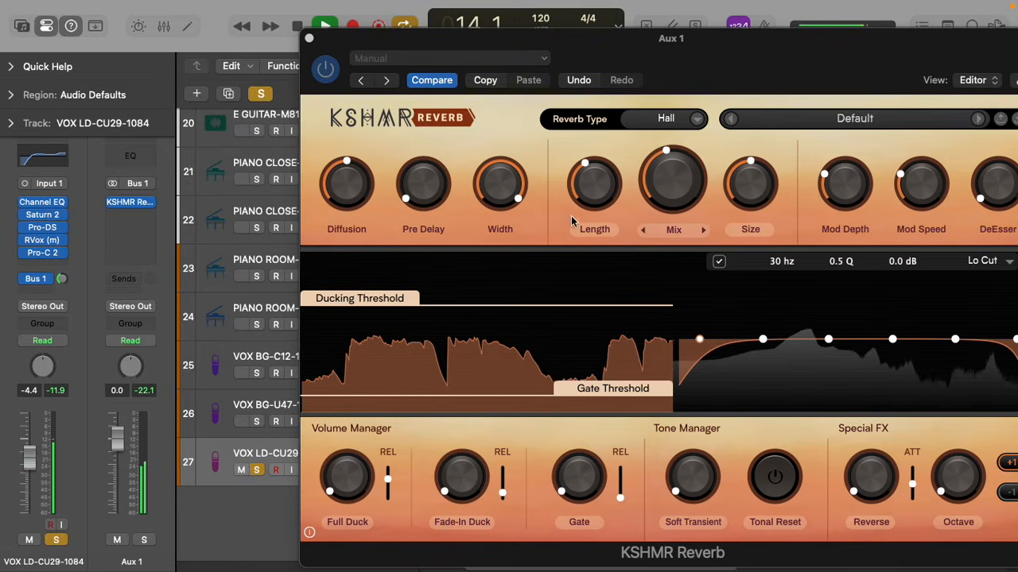
pyautogui.moveTo(602, 186)
pyautogui.moveTo(601, 186); pyautogui.dragTo(602, 194)
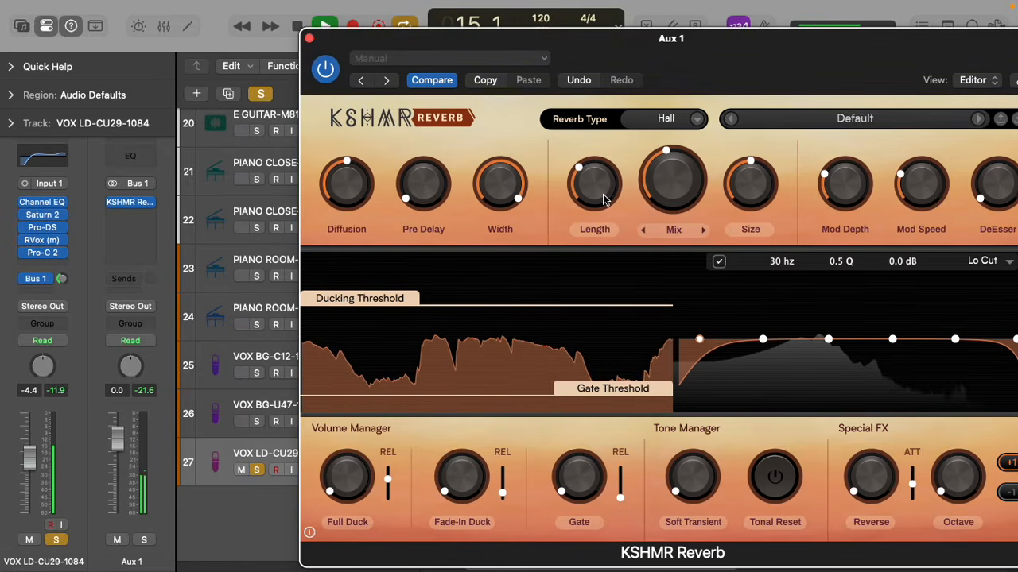
pyautogui.moveTo(668, 185); pyautogui.dragTo(668, 191)
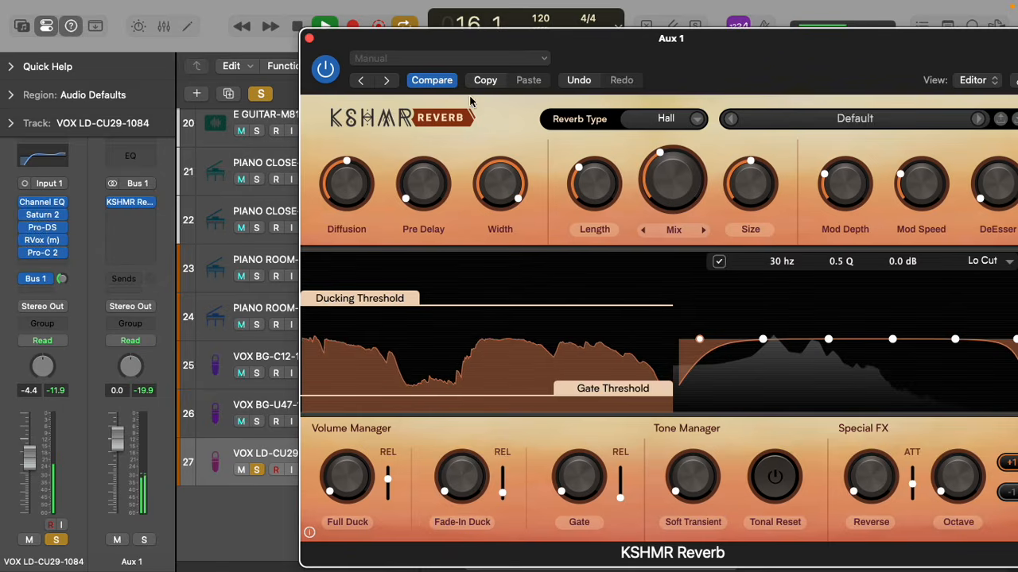
pyautogui.click(309, 39)
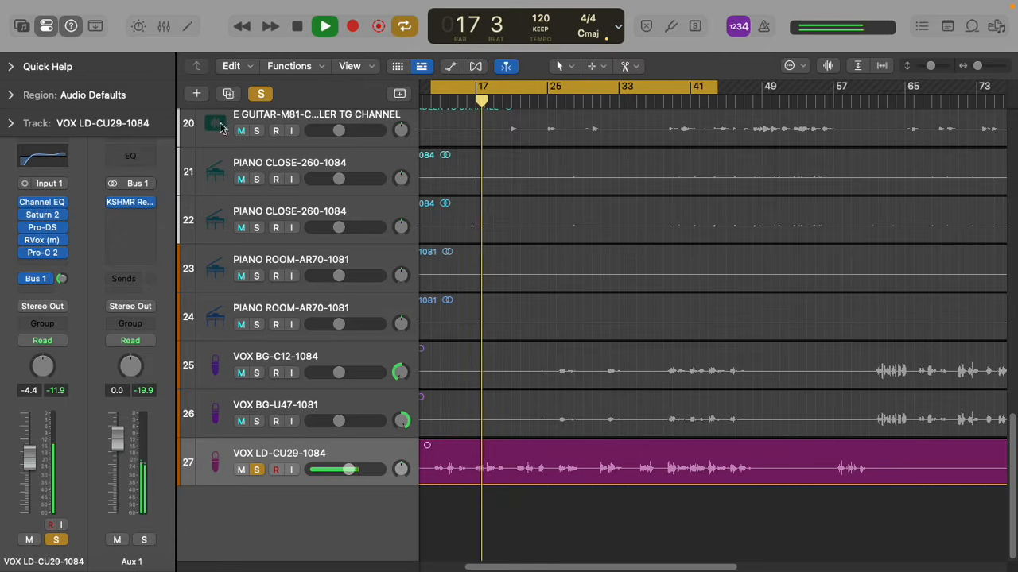
# Insert the stock Compressor after KSHMR Reverb on Aux 1
pyautogui.click(141, 215)
pyautogui.moveTo(243, 373)
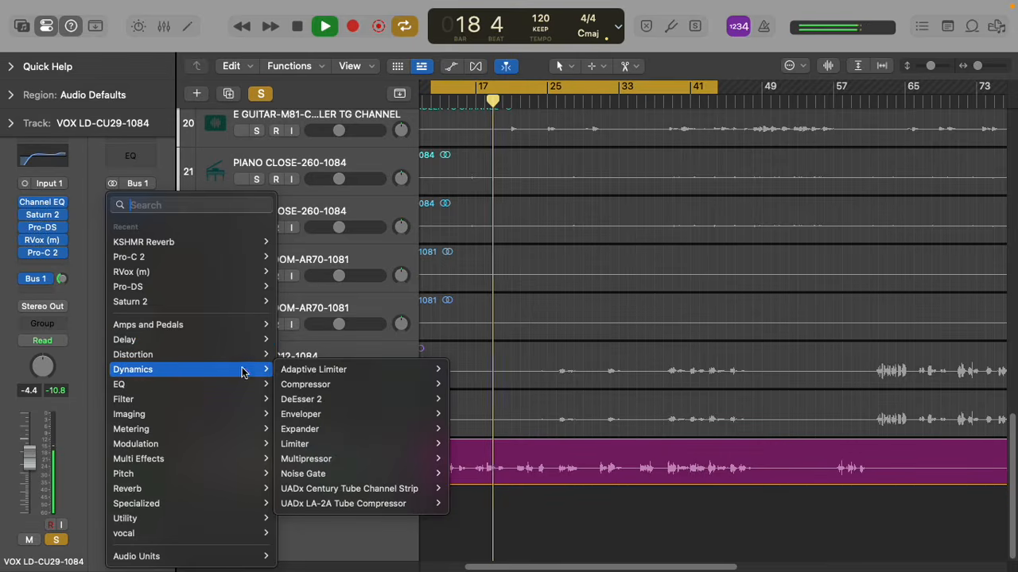
pyautogui.click(334, 385)
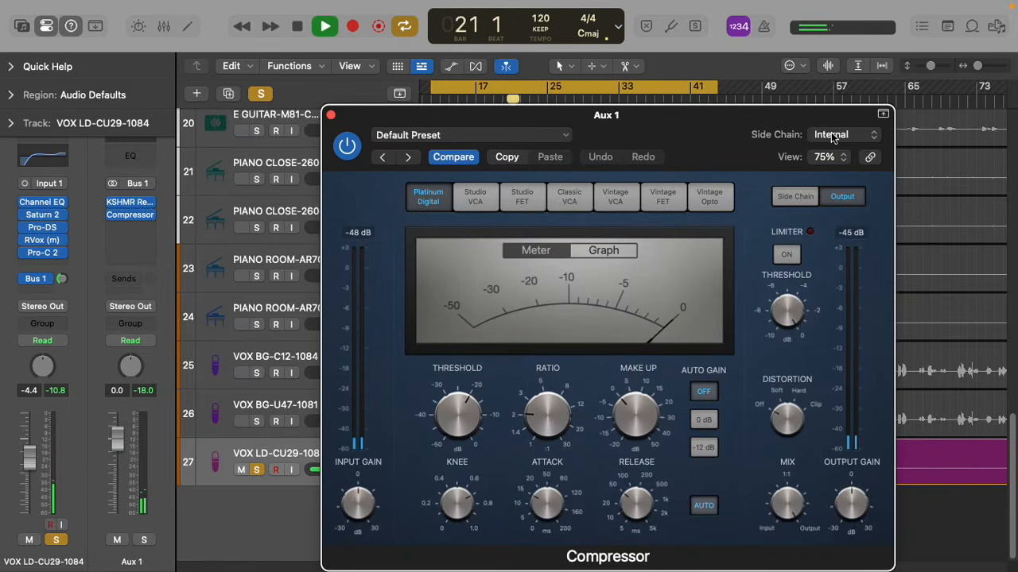
# Side-chain the Aux 1 compressor to VOX LD-CU29-1084 (Audio 32), set its threshold to -16.5 dB and close it
pyautogui.click(831, 135)
pyautogui.moveTo(835, 162)
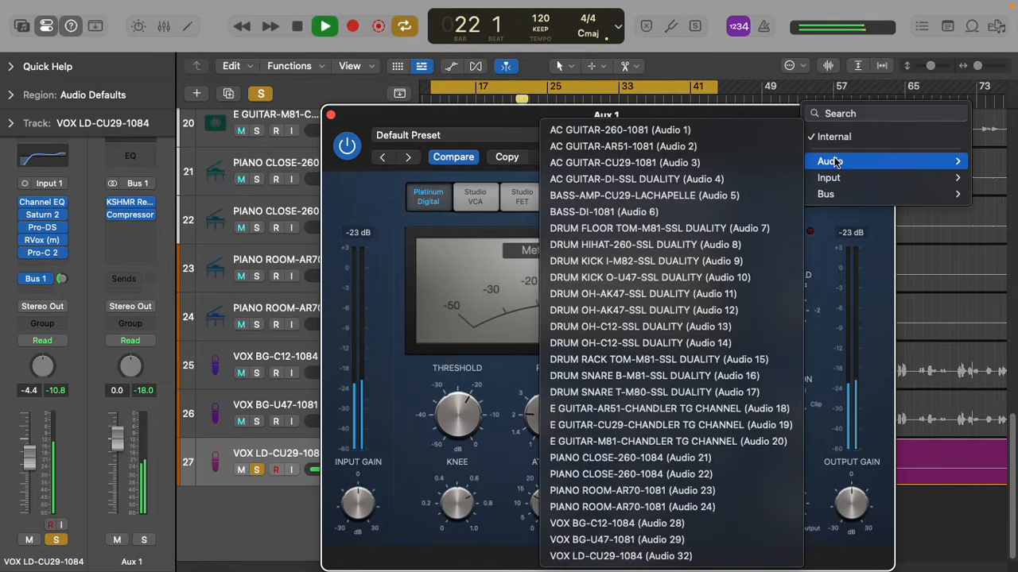
pyautogui.click(620, 555)
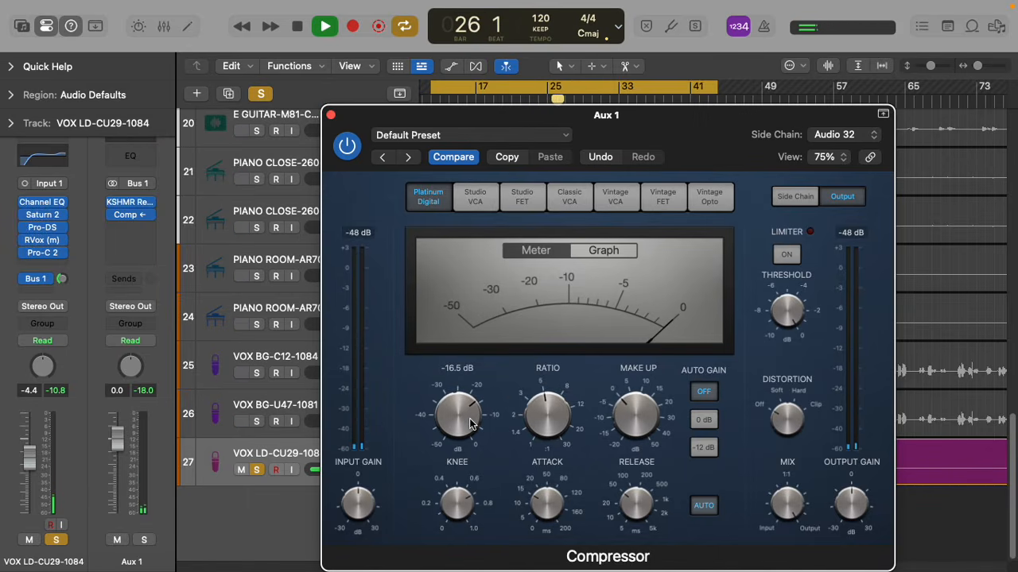
pyautogui.click(332, 115)
# Unsolo the lead vocal and balance it in the full mix at -4.8 dB, with Aux 1 at -3.6 dB
pyautogui.click(258, 473)
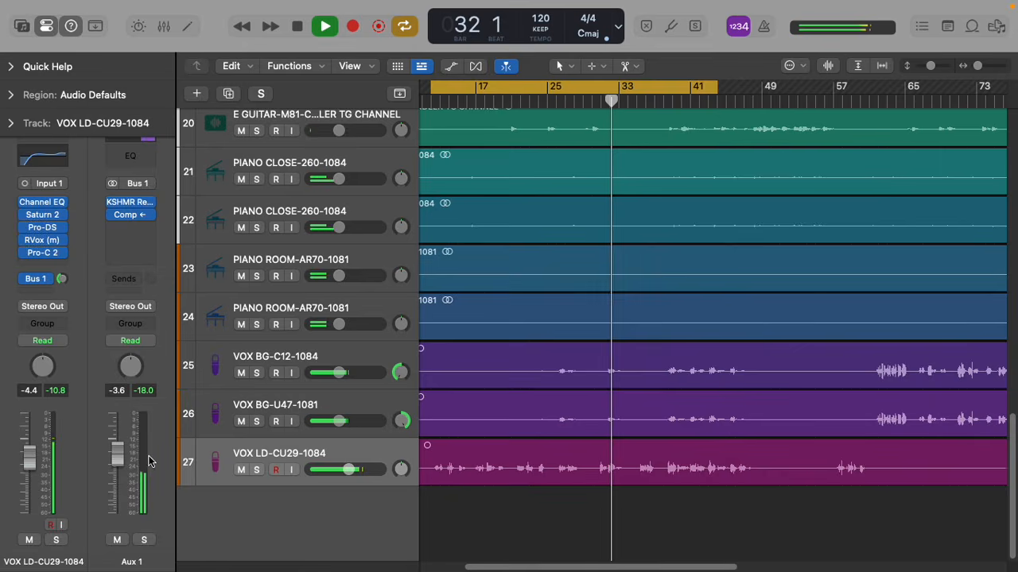
pyautogui.click(370, 471)
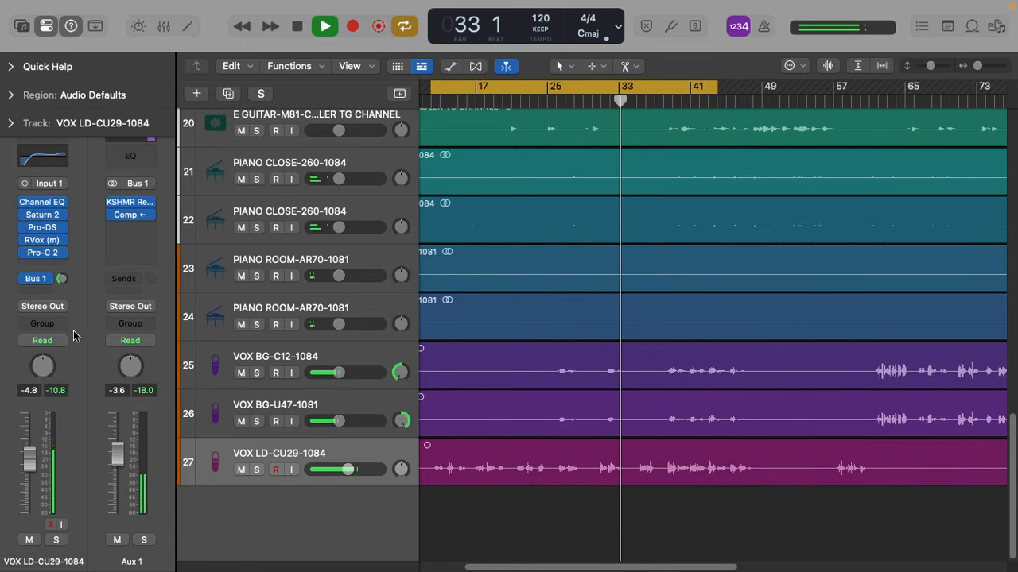
# Solo the lead vocal, add a Bus 2 send to it and raise that send's level
pyautogui.click(256, 470)
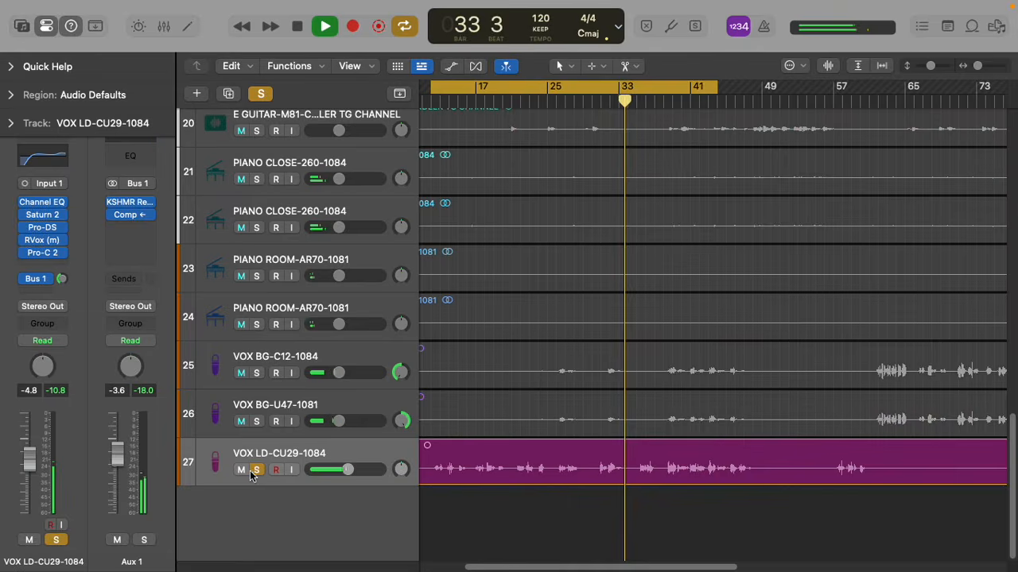
pyautogui.click(47, 293)
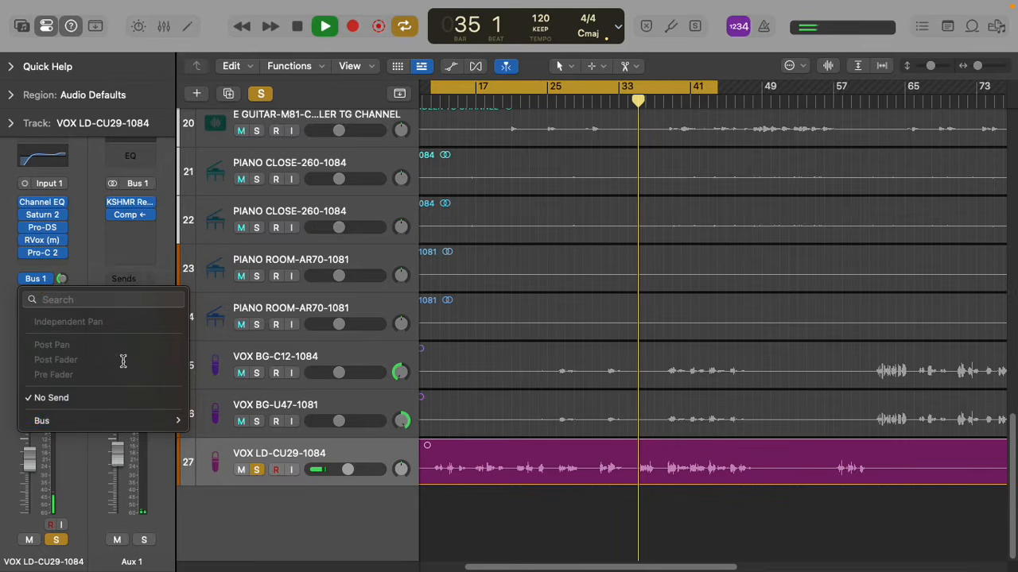
pyautogui.moveTo(156, 421)
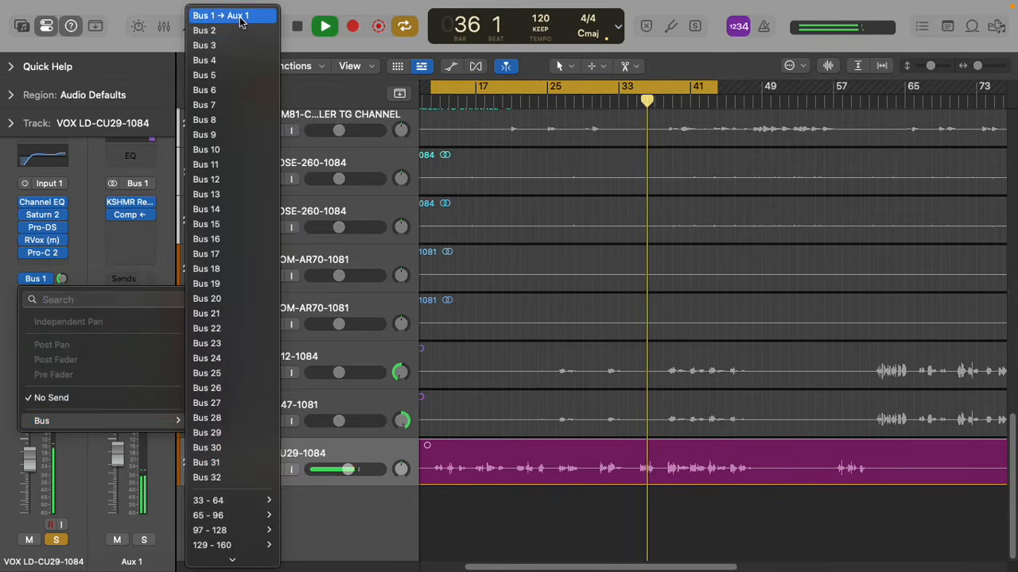
pyautogui.click(203, 30)
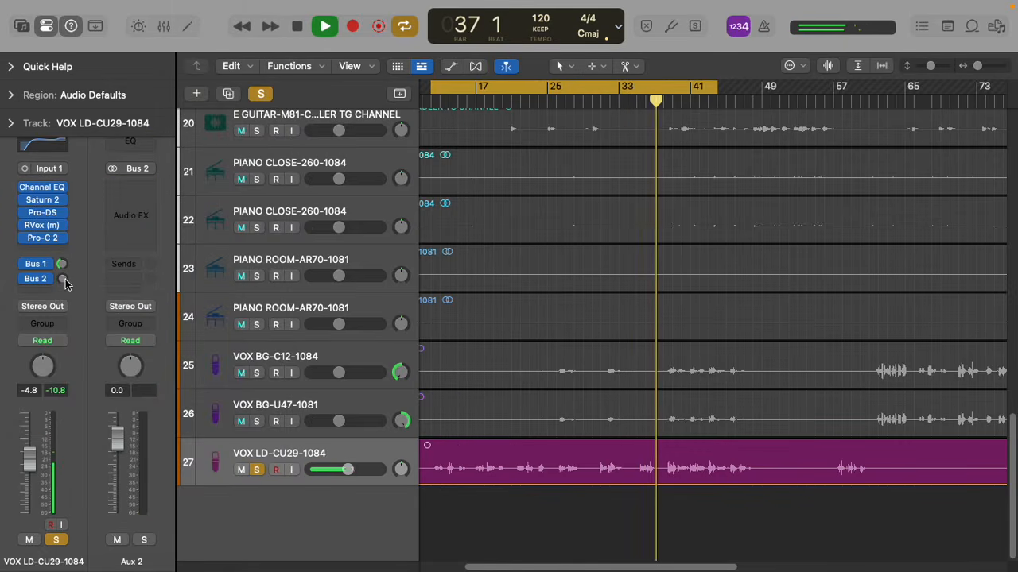
pyautogui.moveTo(66, 284); pyautogui.dragTo(72, 254)
# Insert Stereo Delay on Aux 2 with its output mix at 13% left and 12% right, and return to the full mix
pyautogui.click(133, 189)
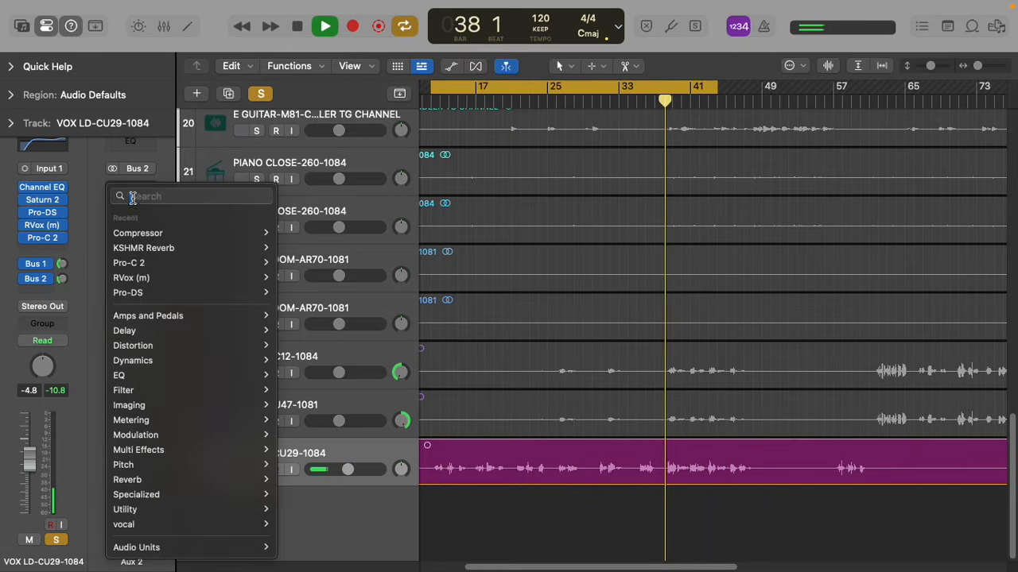
pyautogui.moveTo(144, 330)
pyautogui.moveTo(300, 332)
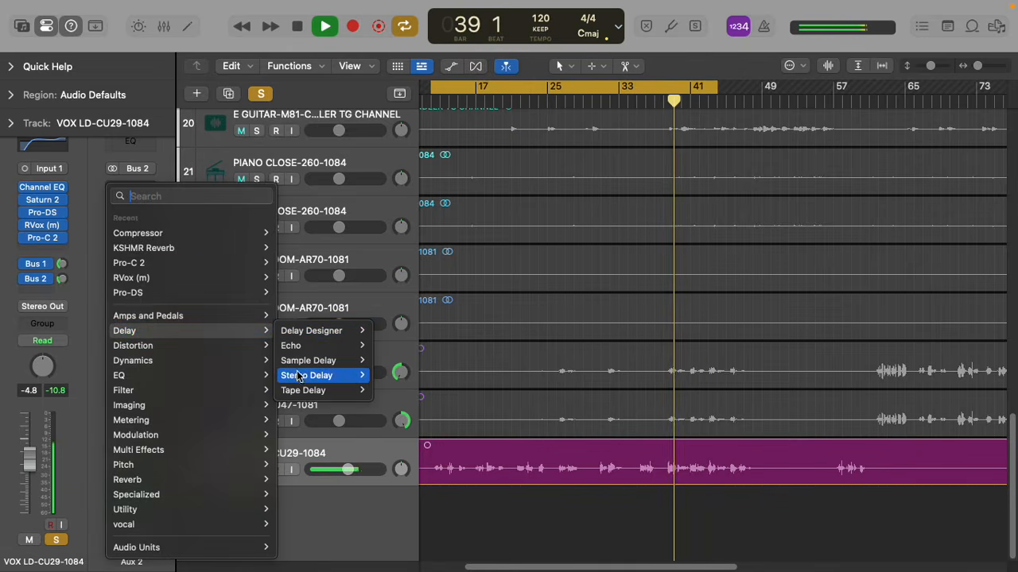
pyautogui.click(322, 375)
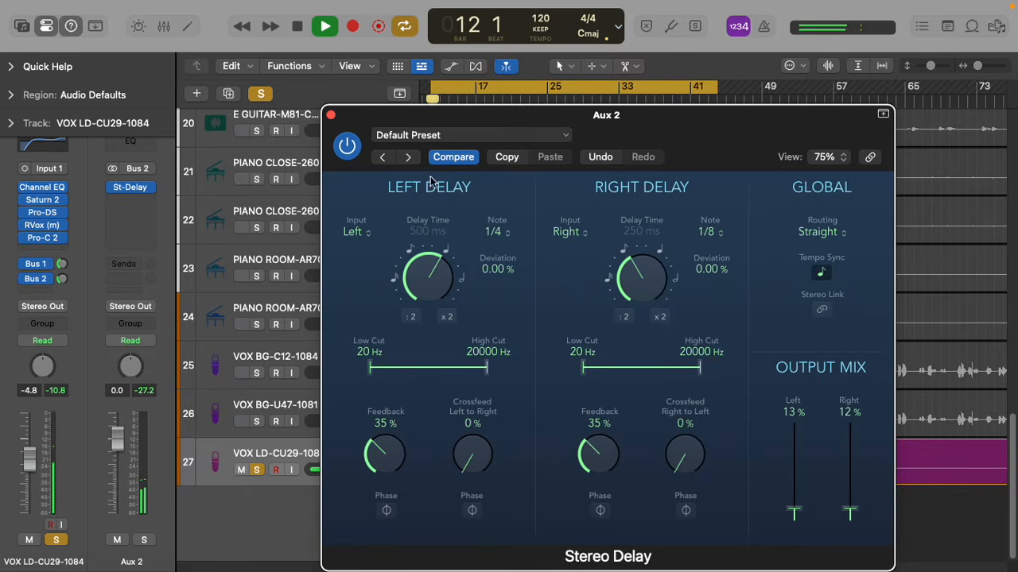
pyautogui.click(332, 116)
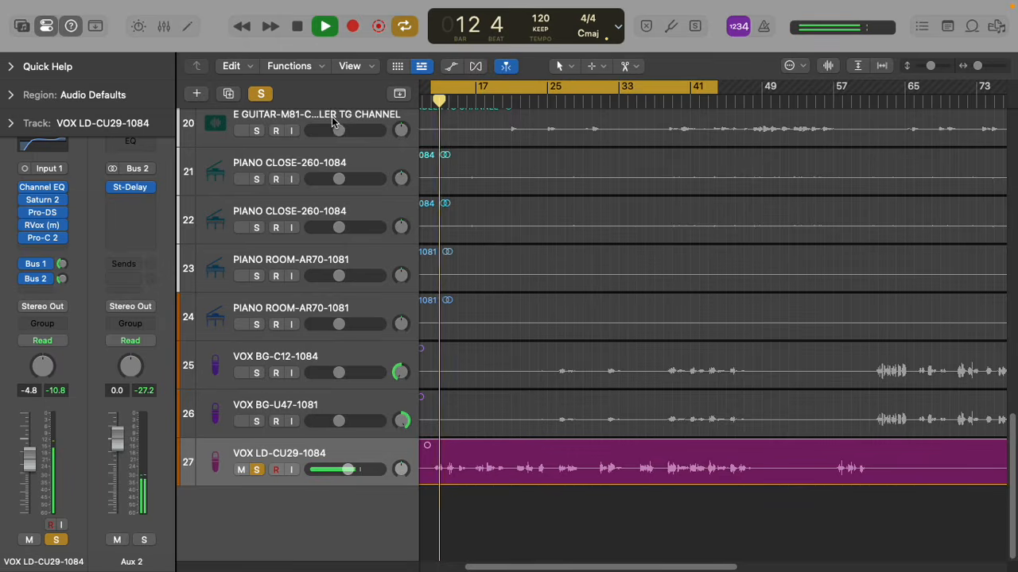
pyautogui.click(255, 470)
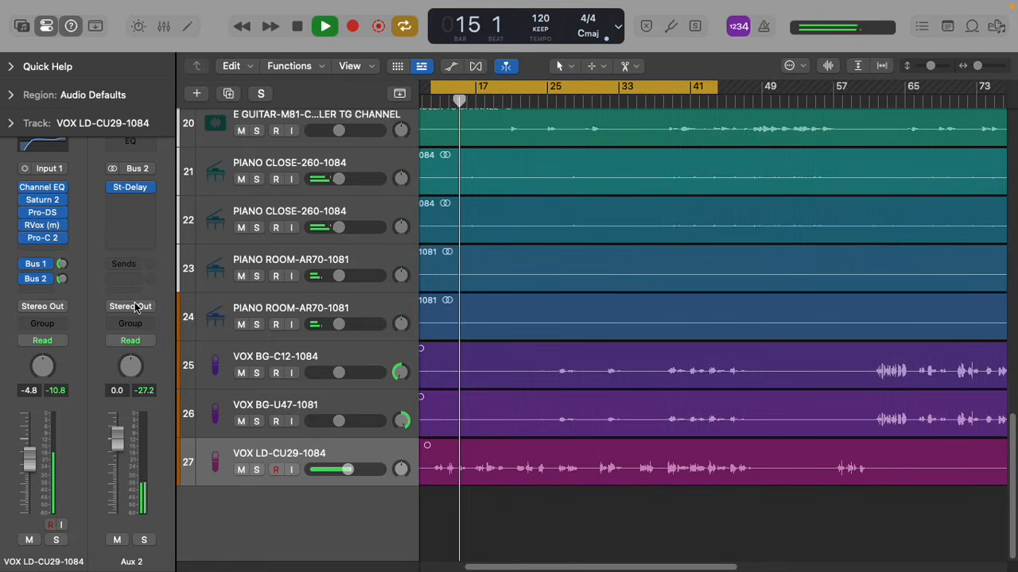
# Open the lead vocal's Channel EQ for review, scale its view to 75% and move it clear of the channel strips
pyautogui.click(46, 191)
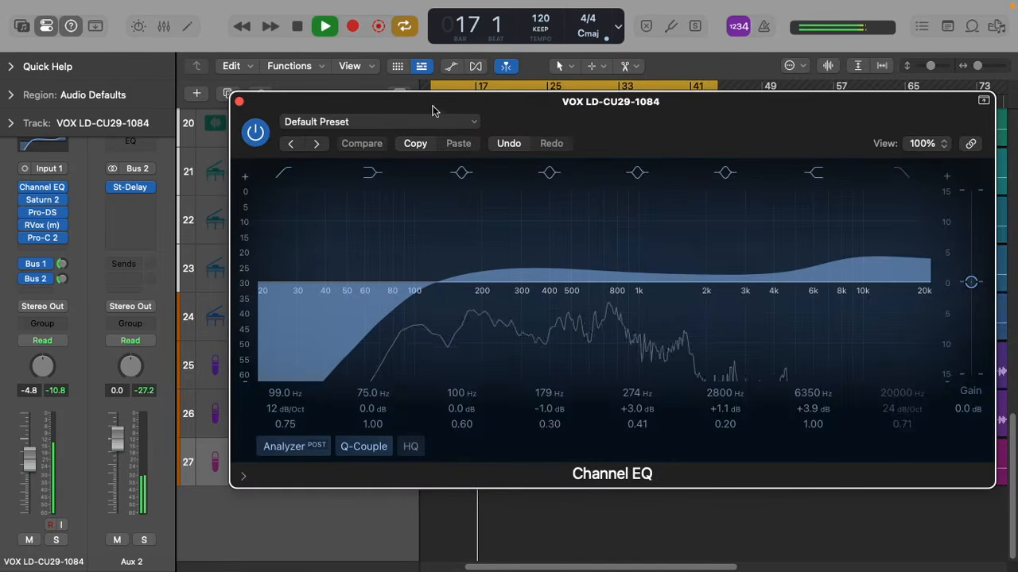
pyautogui.moveTo(886, 98); pyautogui.dragTo(726, 68)
pyautogui.click(769, 104)
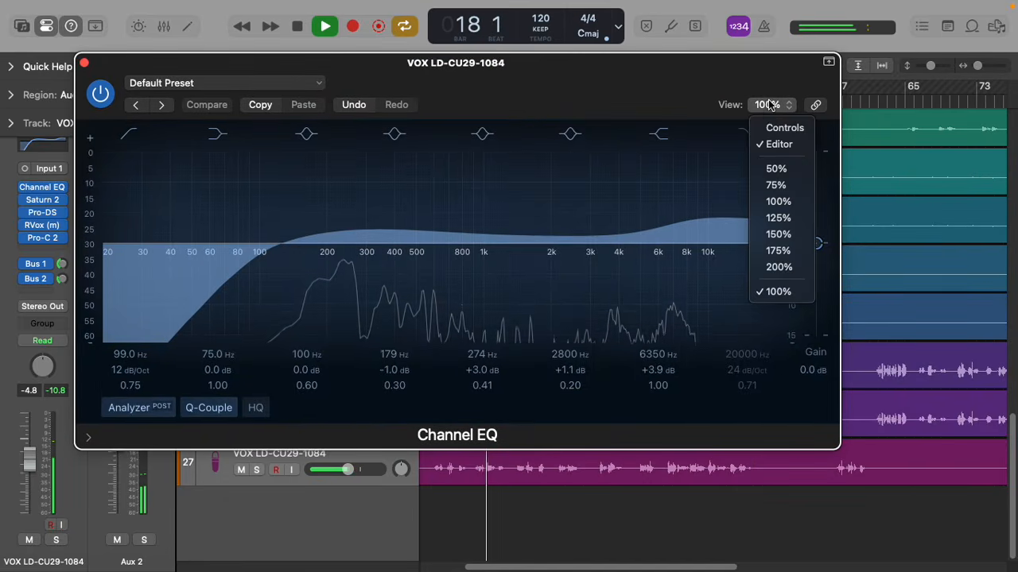
pyautogui.click(775, 168)
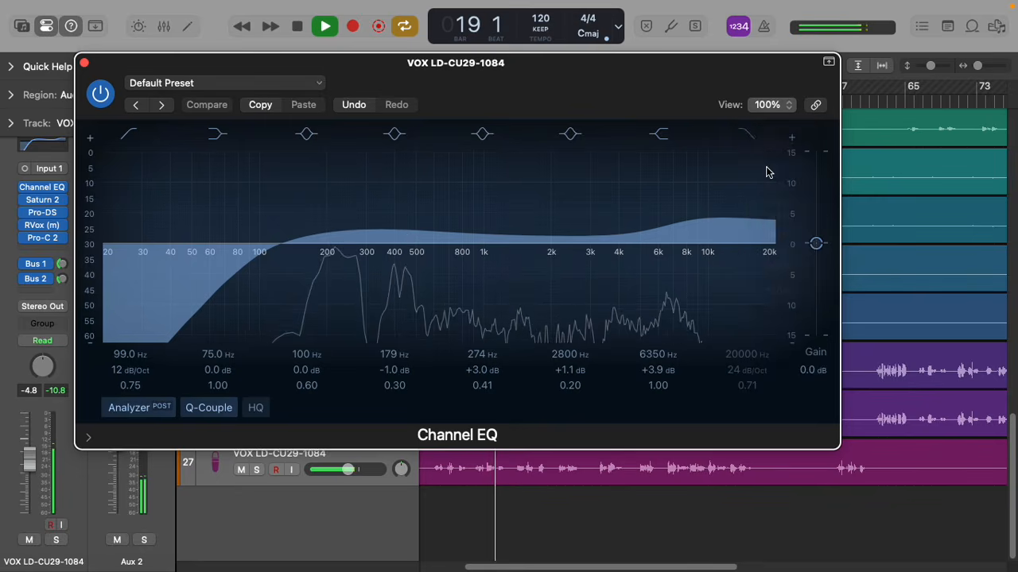
pyautogui.moveTo(355, 80); pyautogui.dragTo(389, 75)
pyautogui.click(421, 98)
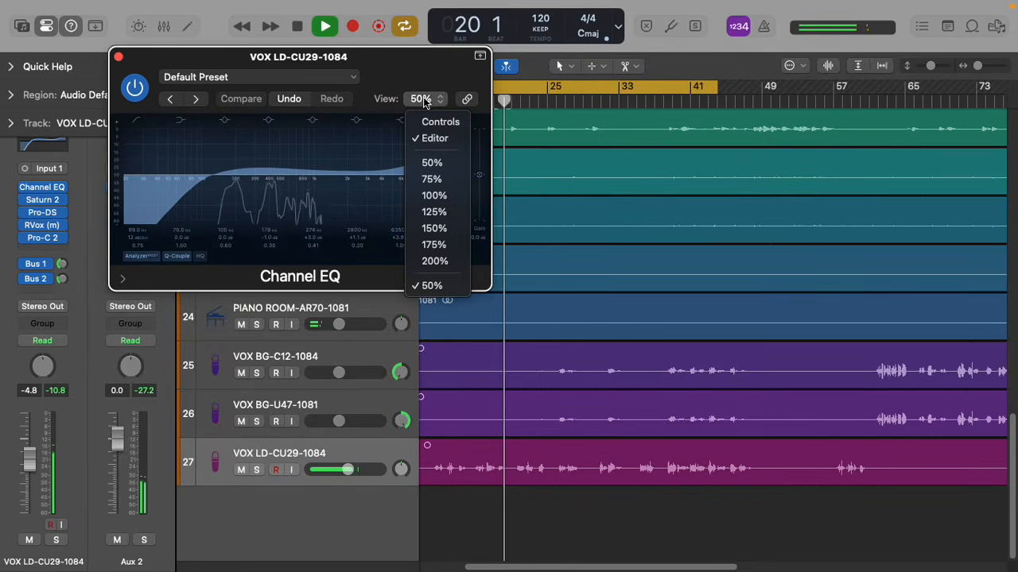
pyautogui.click(430, 180)
pyautogui.moveTo(454, 63); pyautogui.dragTo(401, 31)
# Open the lead vocal's Saturn 2 at the Small size and place it beside Channel EQ
pyautogui.click(35, 201)
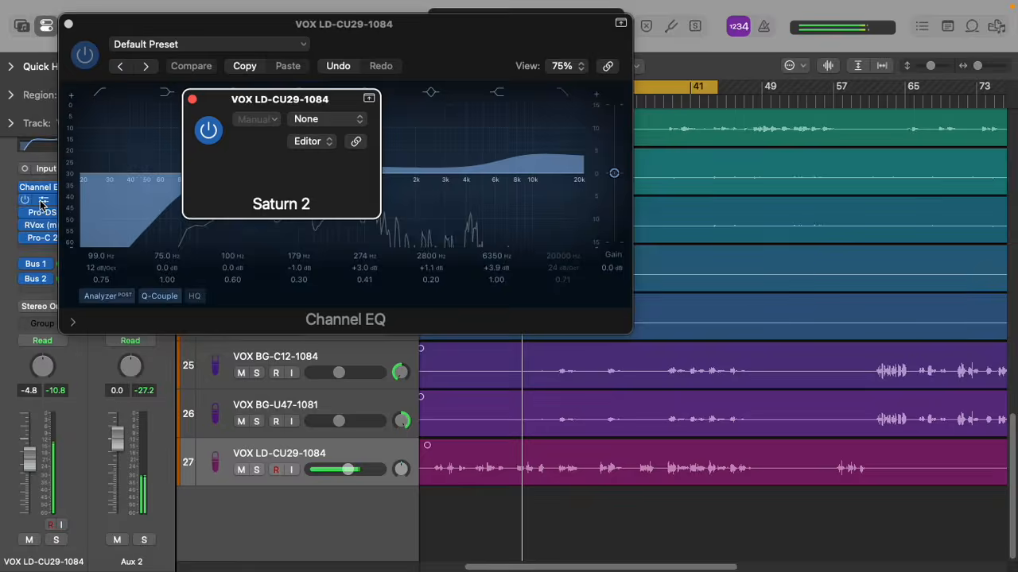
pyautogui.moveTo(531, 118); pyautogui.dragTo(629, 117)
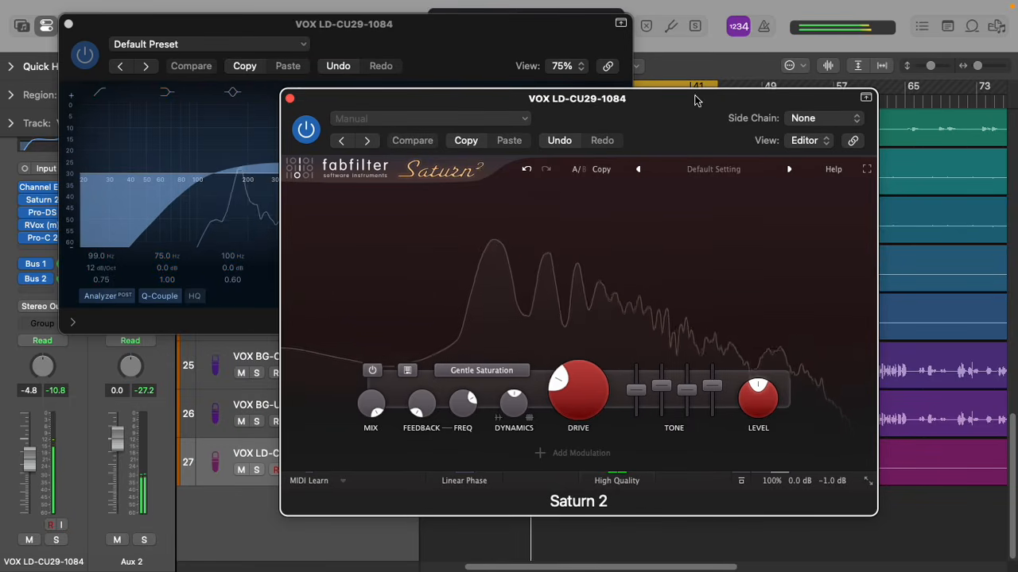
pyautogui.click(867, 484)
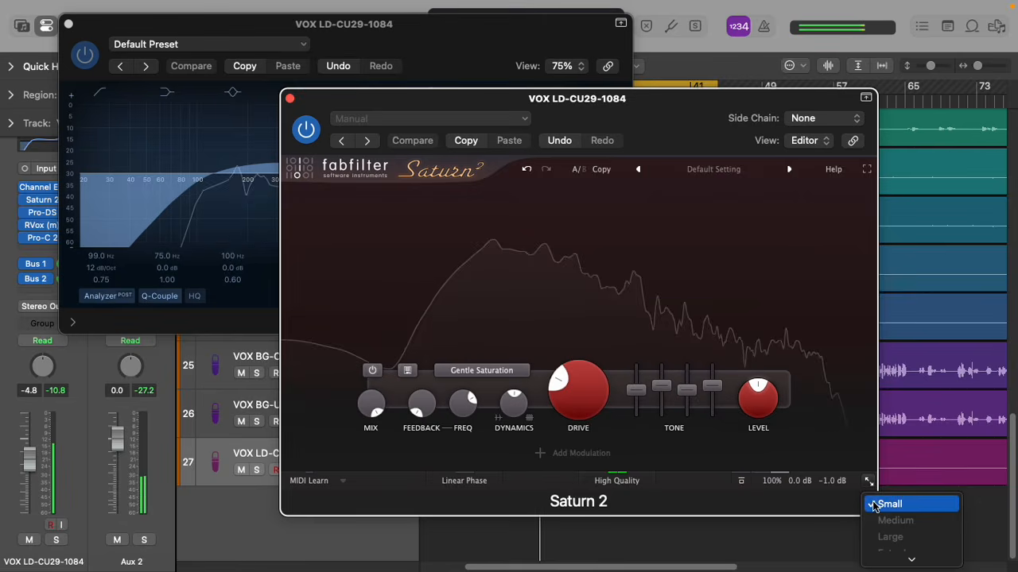
pyautogui.click(889, 502)
pyautogui.moveTo(699, 118); pyautogui.dragTo(826, 36)
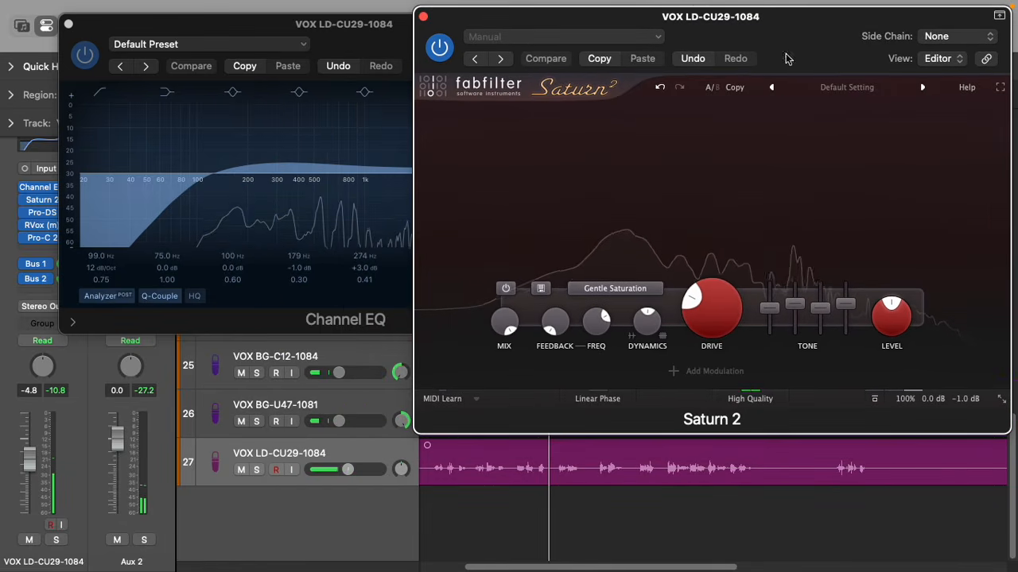
# Open the lead vocal's Pro-DS, resize it to Small and place it below the EQ and saturation windows
pyautogui.click(42, 214)
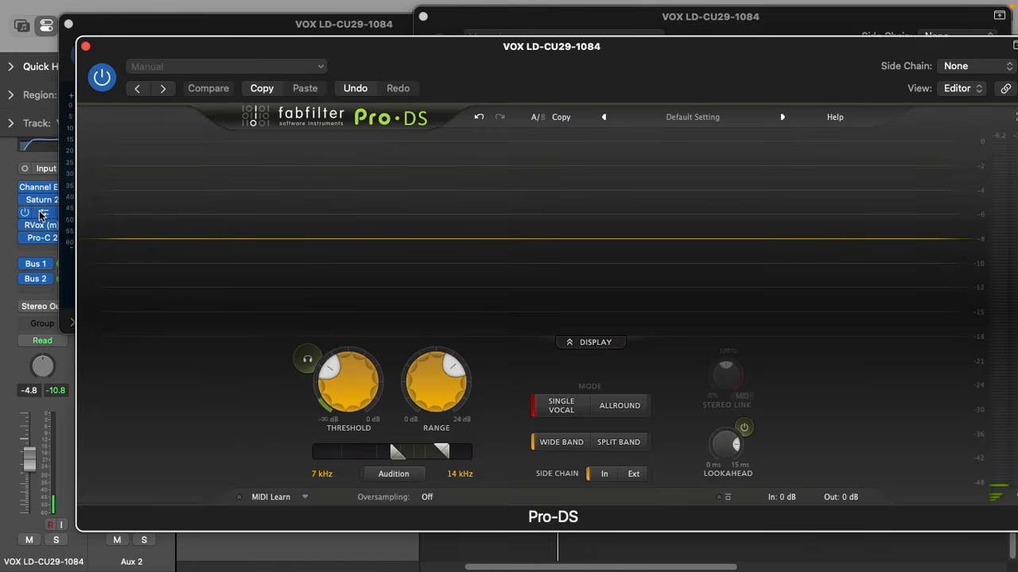
pyautogui.moveTo(842, 59); pyautogui.dragTo(682, 59)
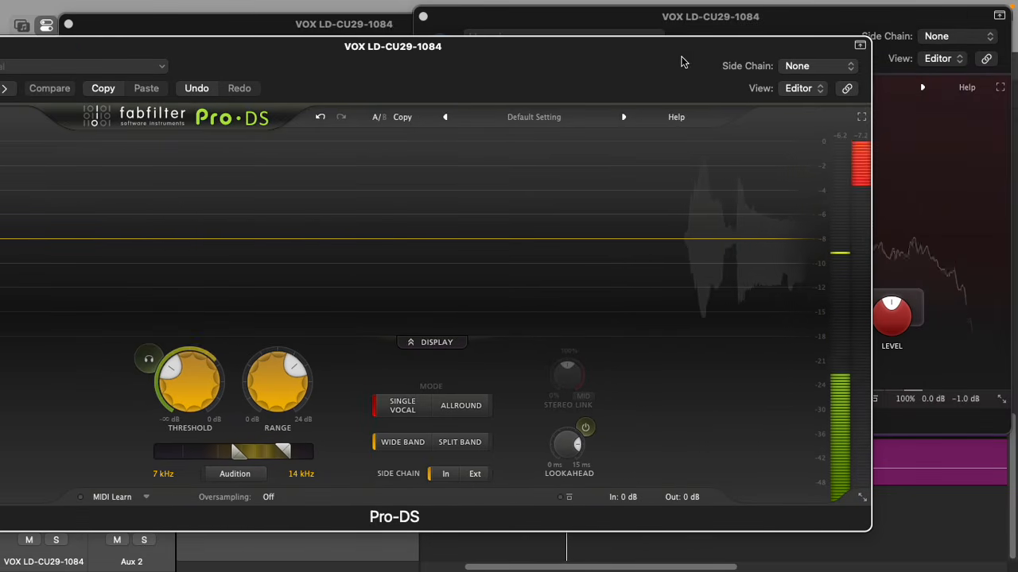
pyautogui.click(865, 494)
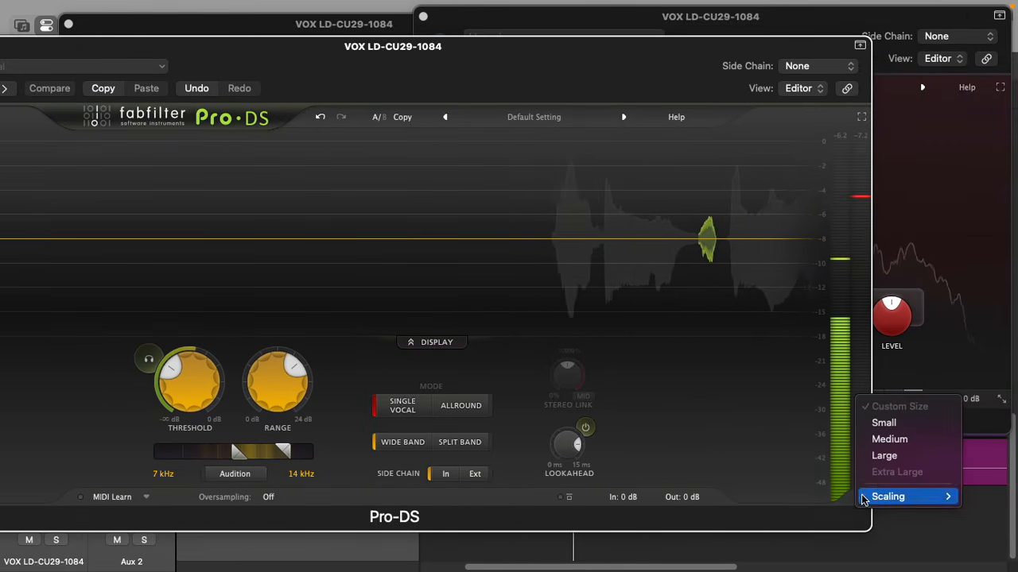
pyautogui.click(882, 422)
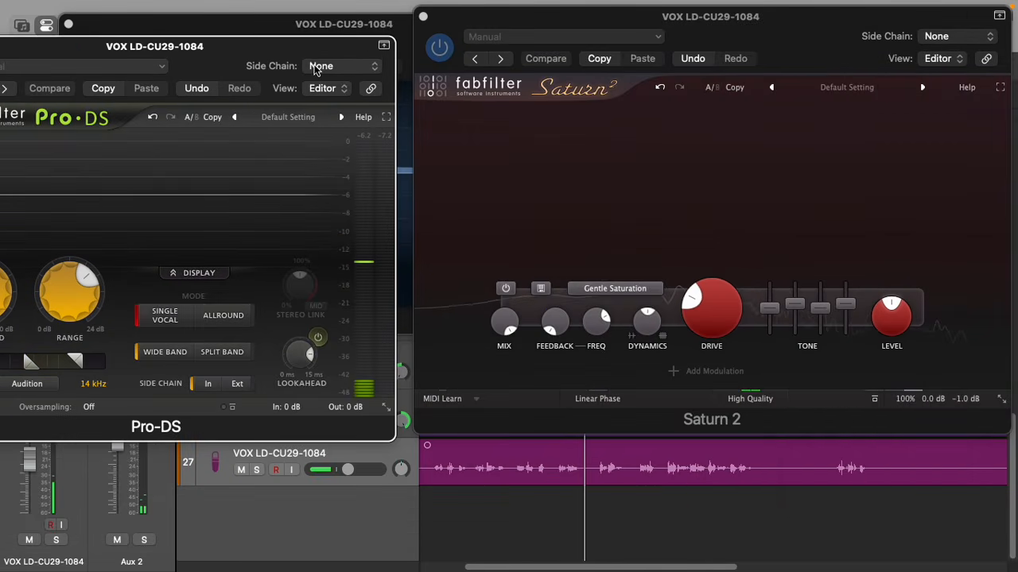
pyautogui.moveTo(315, 70); pyautogui.dragTo(536, 144)
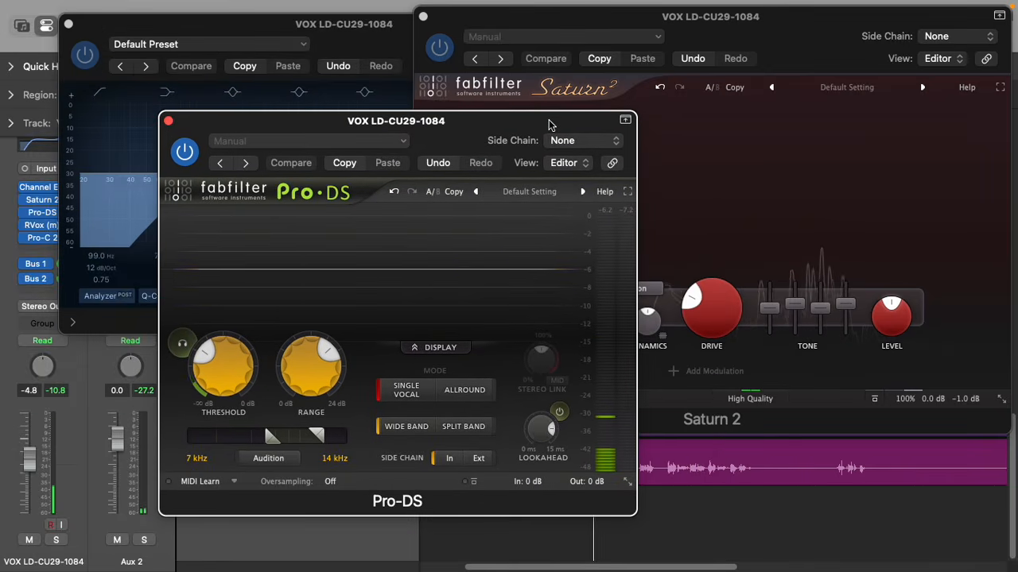
# Open the lead vocal's RVox and Pro-C 2 and arrange them alongside the other plugin windows
pyautogui.click(55, 225)
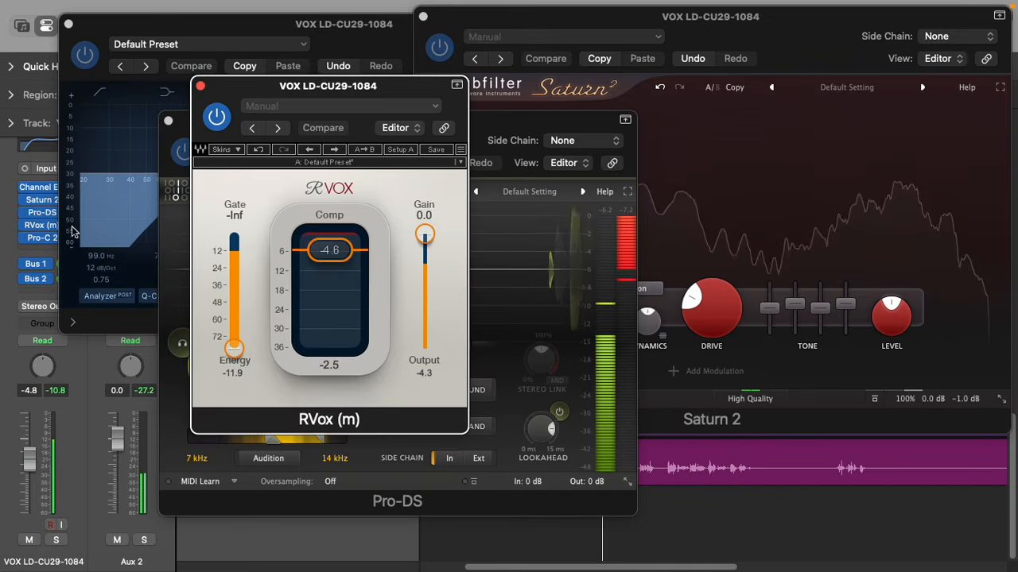
pyautogui.moveTo(317, 105); pyautogui.dragTo(979, 151)
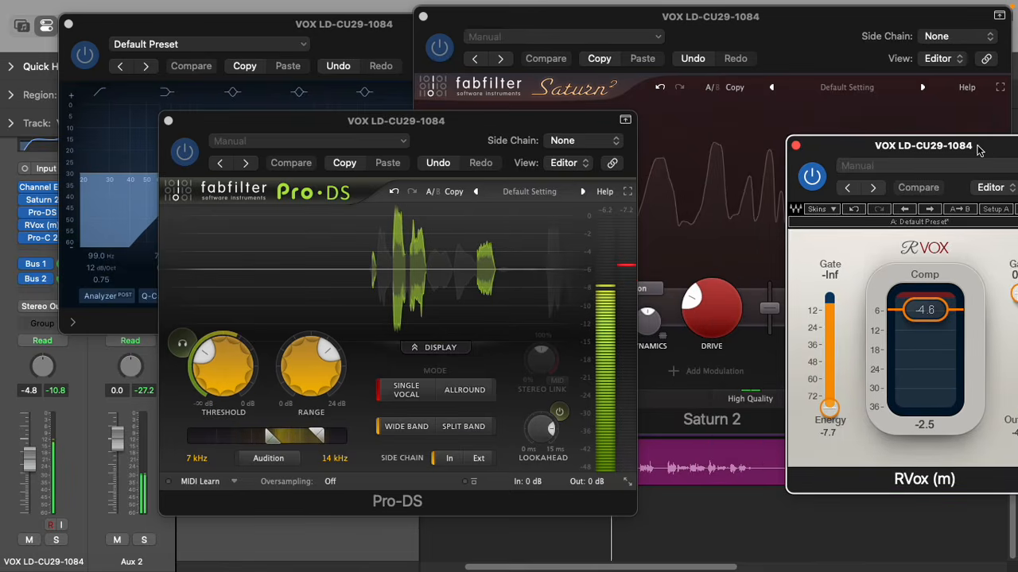
pyautogui.moveTo(473, 133); pyautogui.dragTo(449, 133)
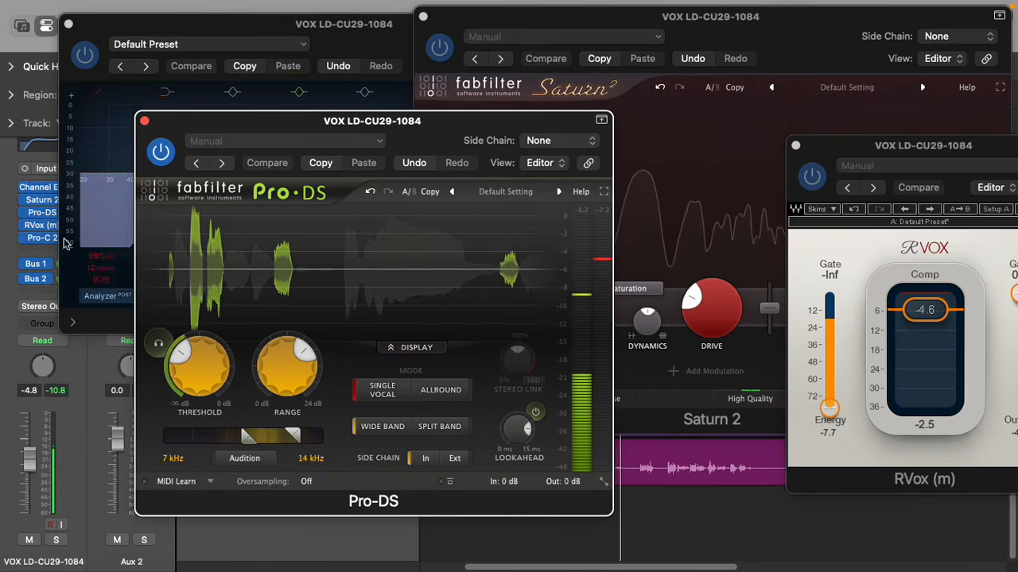
pyautogui.click(44, 241)
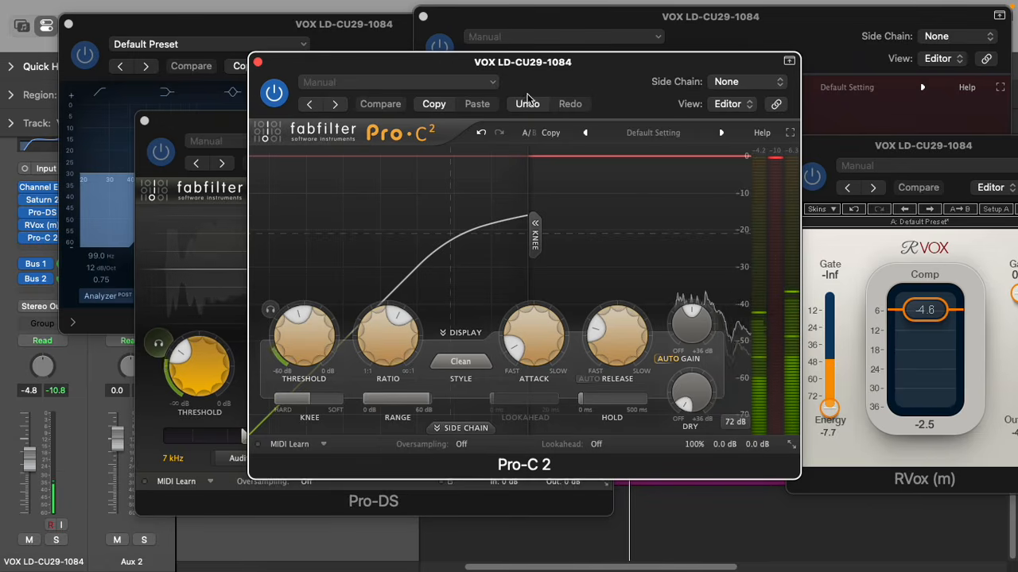
pyautogui.moveTo(620, 99); pyautogui.dragTo(792, 286)
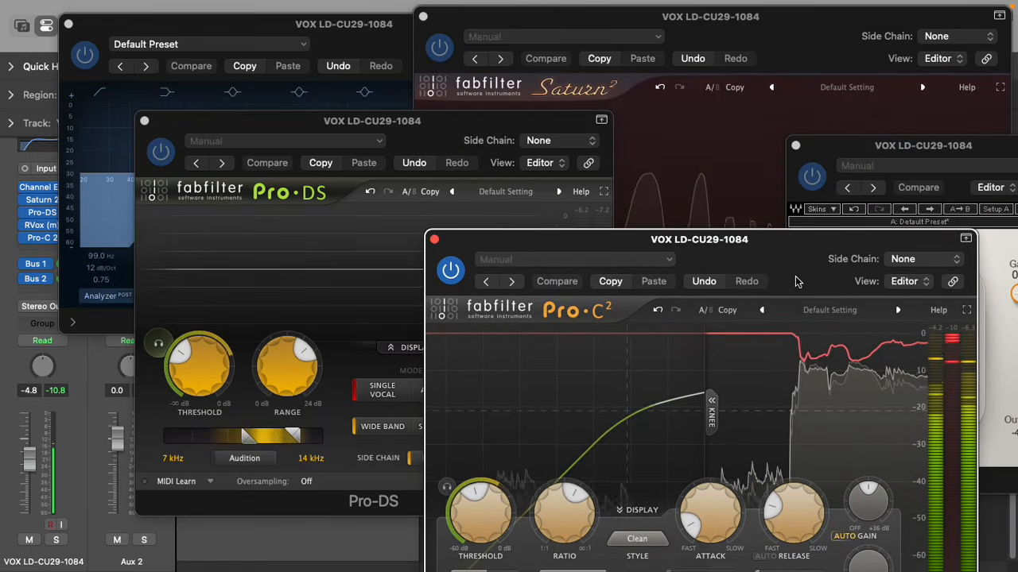
pyautogui.click(952, 143)
pyautogui.moveTo(951, 143); pyautogui.dragTo(910, 70)
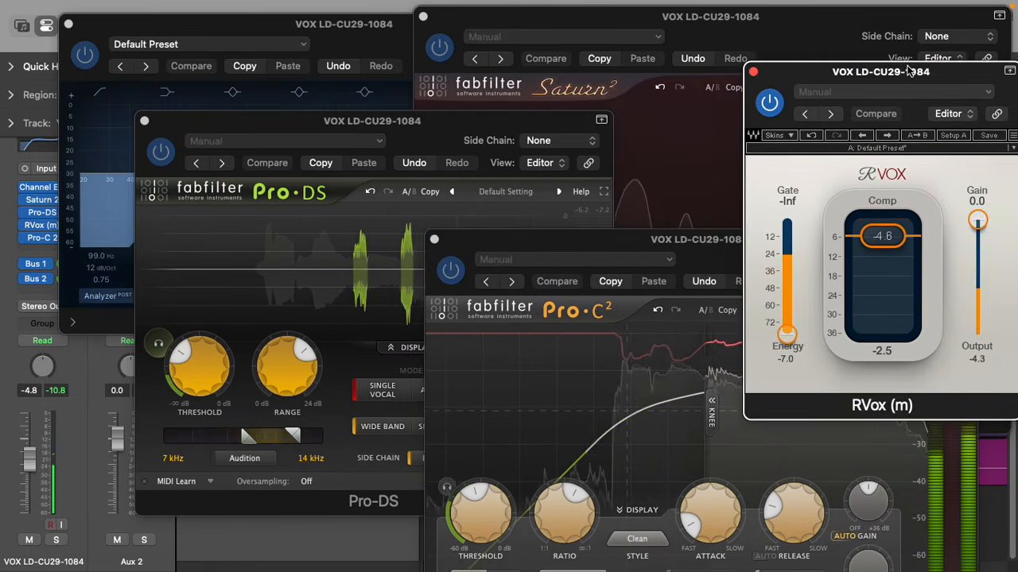
# Show the Bus 1 send's Aux 1 channel, review its KSHMR Reverb settings and close the reverb
pyautogui.click(35, 263)
pyautogui.click(1, 310)
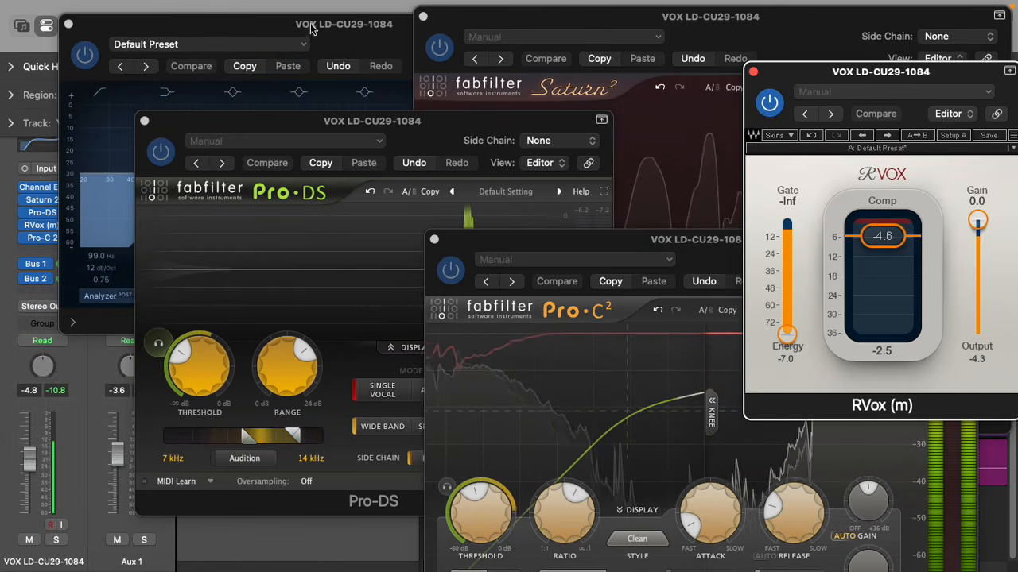
pyautogui.moveTo(311, 24); pyautogui.dragTo(447, 19)
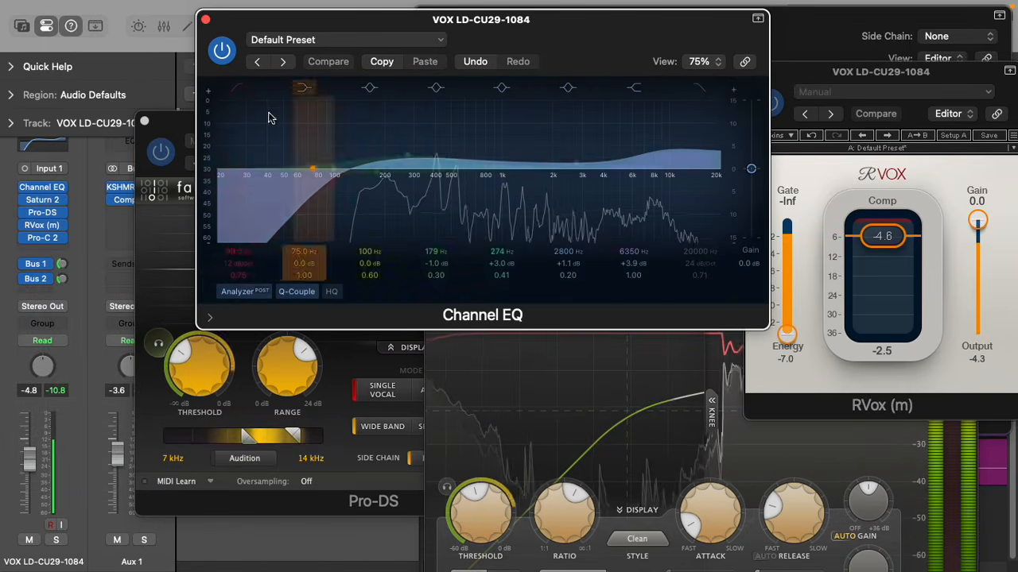
pyautogui.click(122, 187)
pyautogui.moveTo(751, 67); pyautogui.dragTo(637, 73)
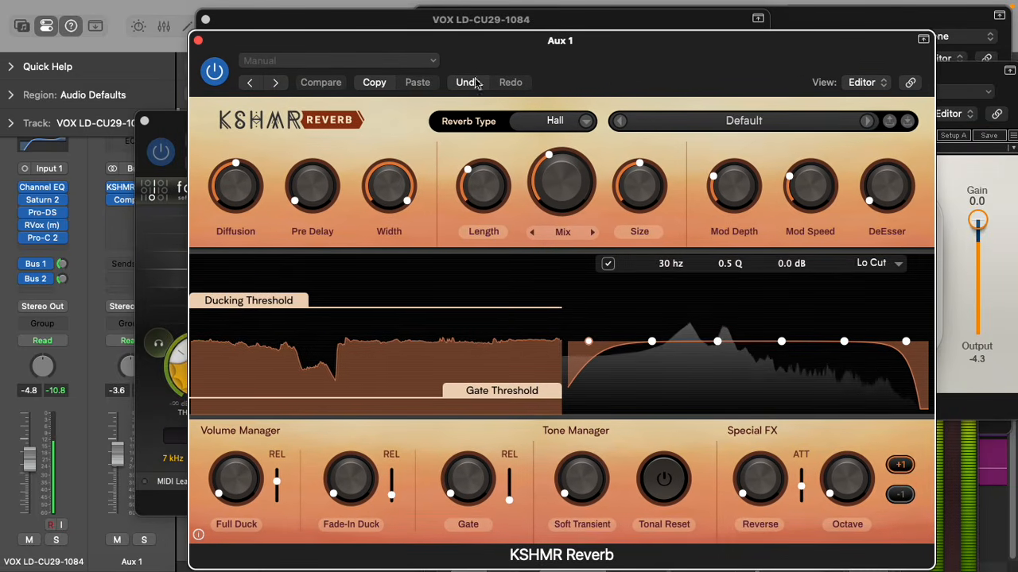
pyautogui.click(198, 41)
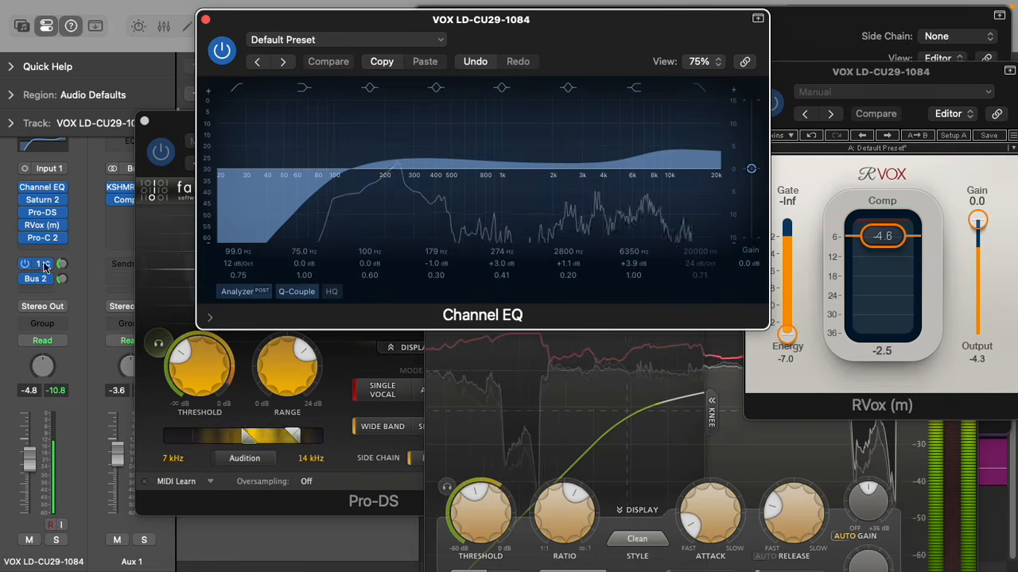
# Show the Bus 2 send's Aux 2 channel, review its Stereo Delay settings and close the delay
pyautogui.click(40, 279)
pyautogui.click(4, 268)
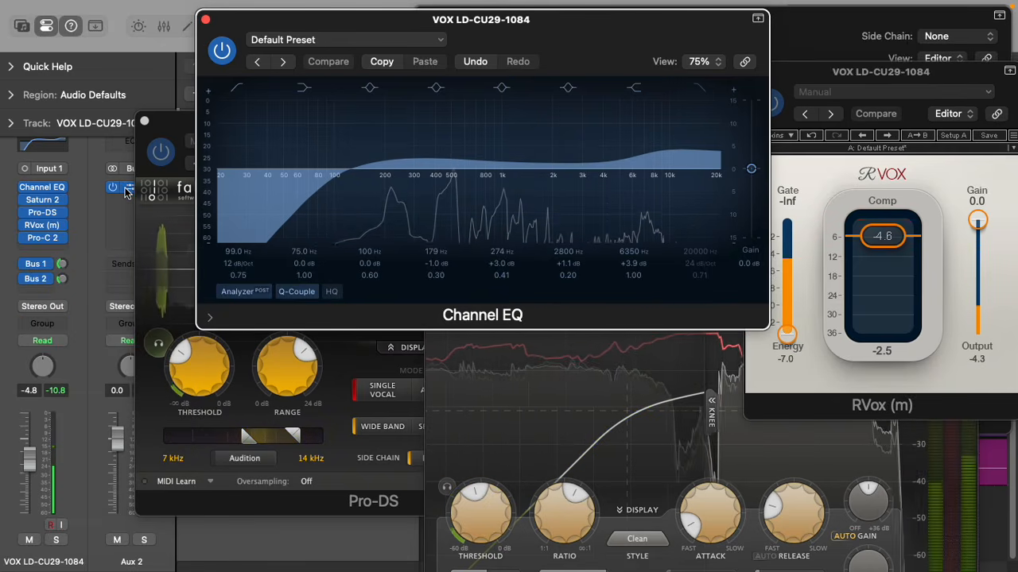
pyautogui.click(123, 186)
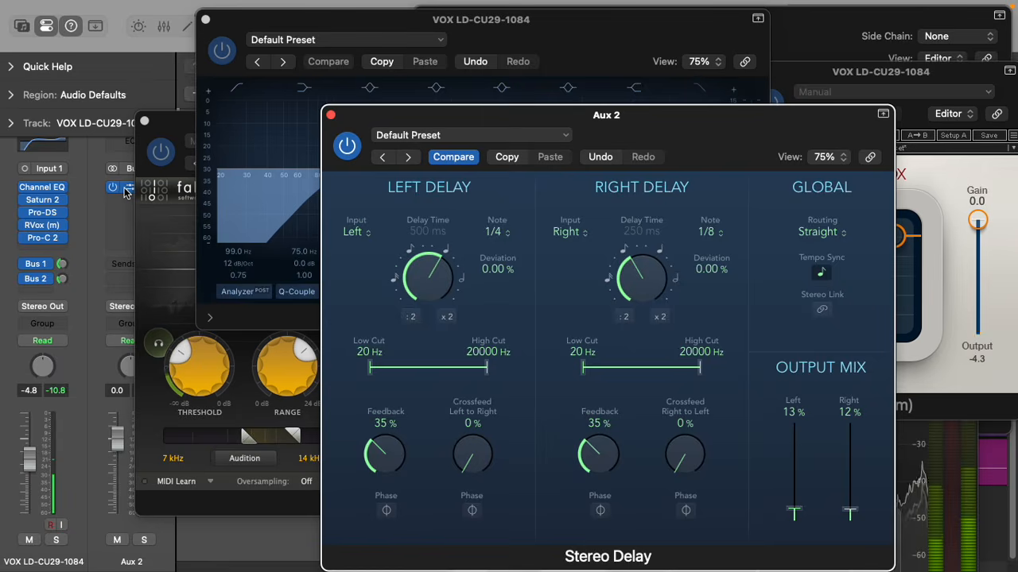
pyautogui.click(332, 116)
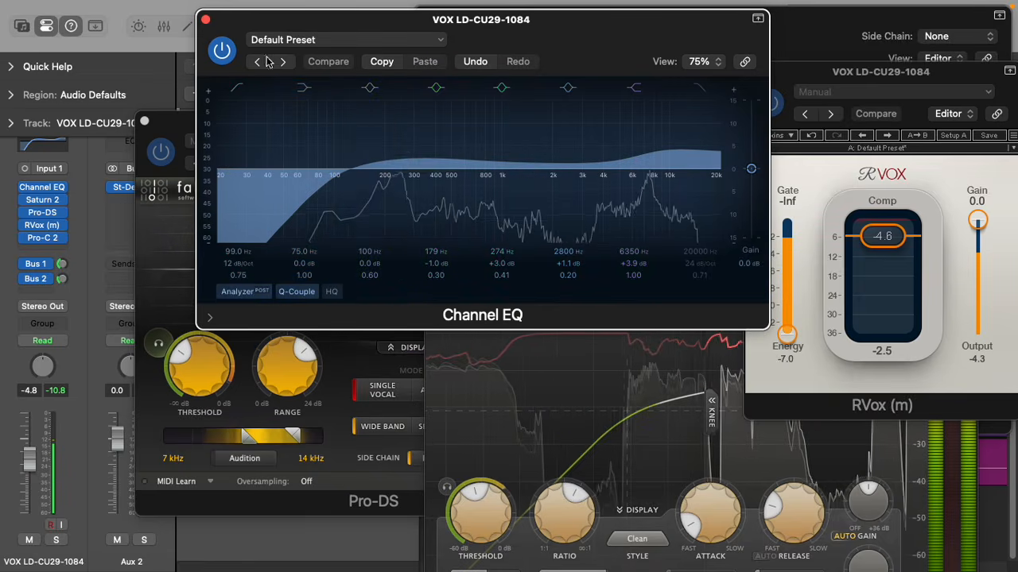
# Close the lead vocal's Channel EQ, Pro-DS, Pro-C 2, Saturn 2 and RVox windows
pyautogui.click(205, 19)
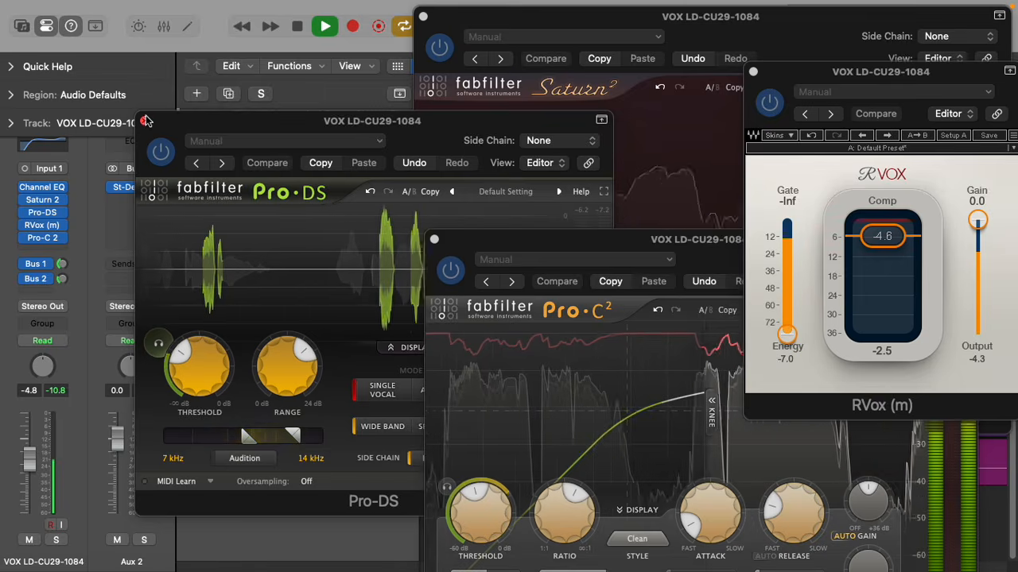
pyautogui.click(143, 121)
pyautogui.click(434, 238)
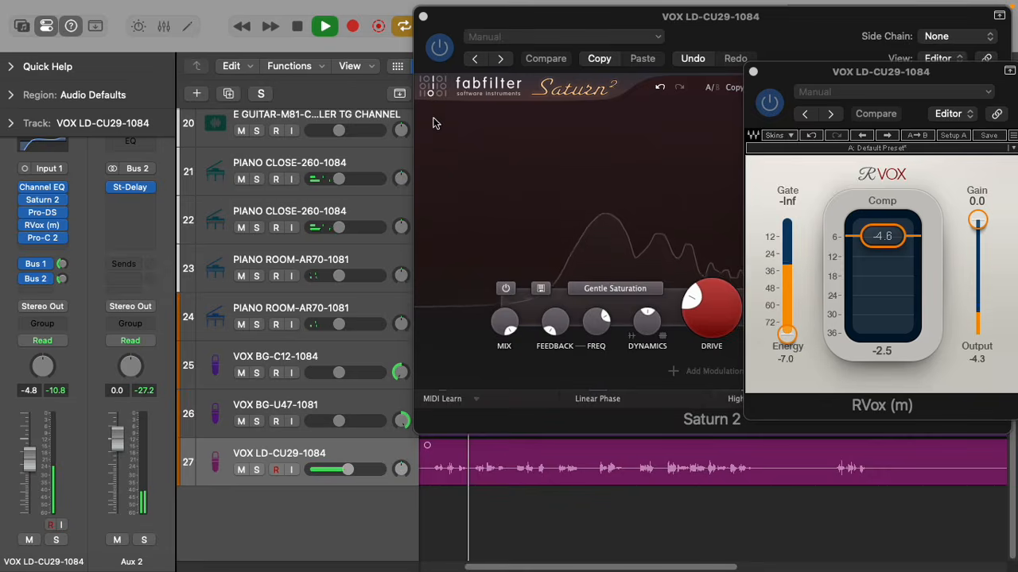
pyautogui.click(424, 22)
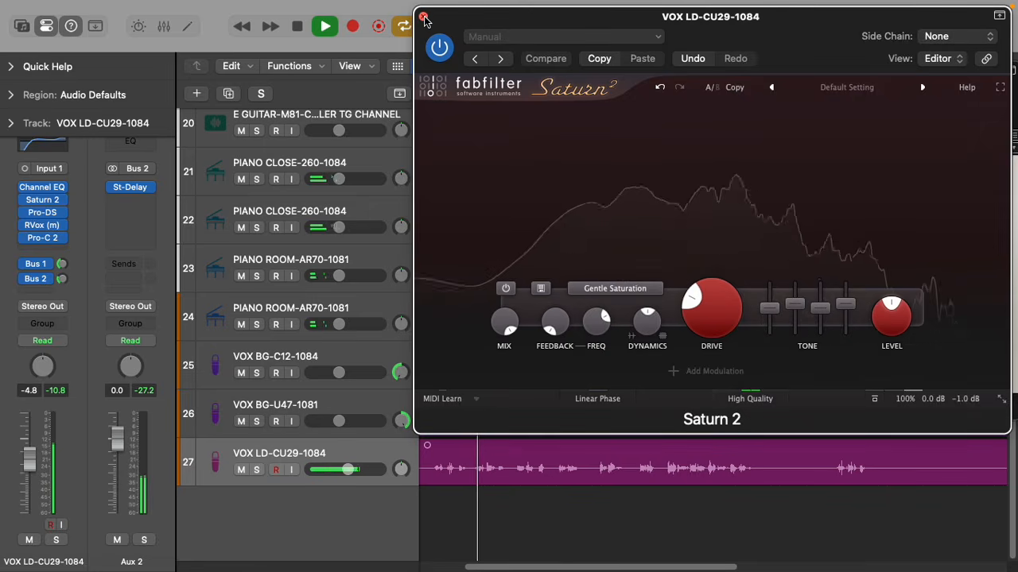
pyautogui.click(424, 17)
pyautogui.click(755, 73)
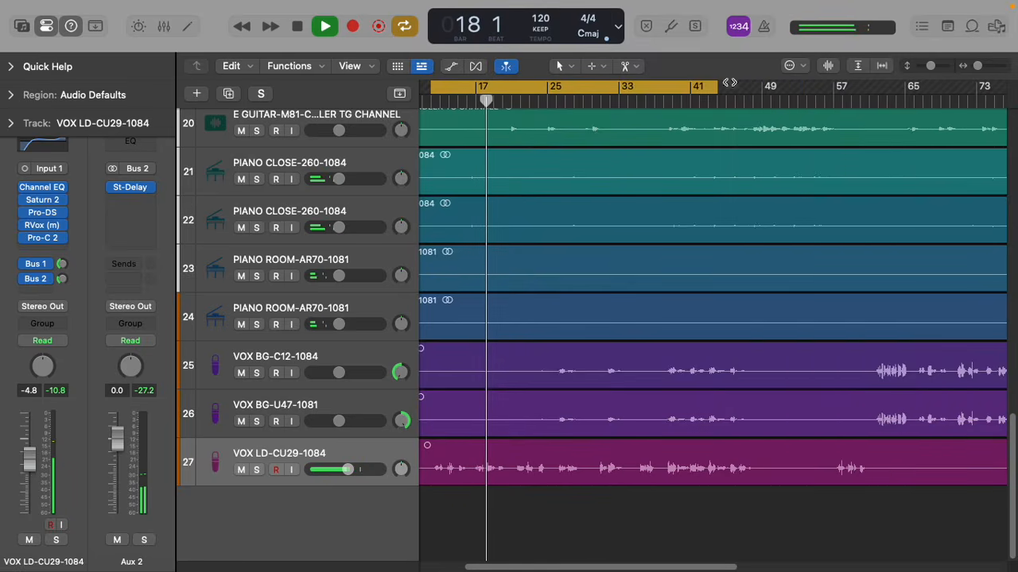
# Try the Binaural Panner on the lead vocal at a distance of 0.49 m, and return the channel to standard Pan
pyautogui.rightClick(39, 364)
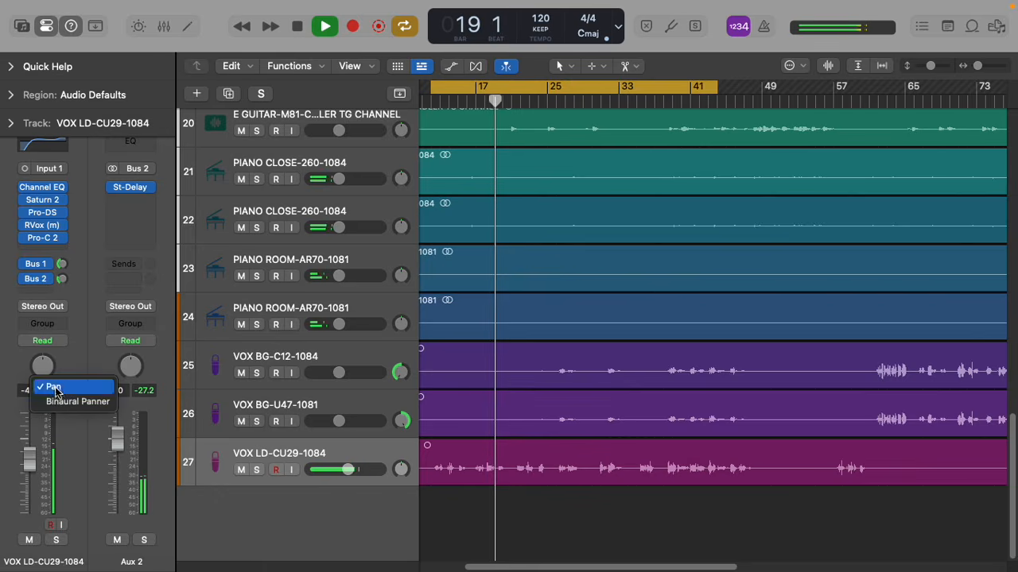
pyautogui.click(77, 401)
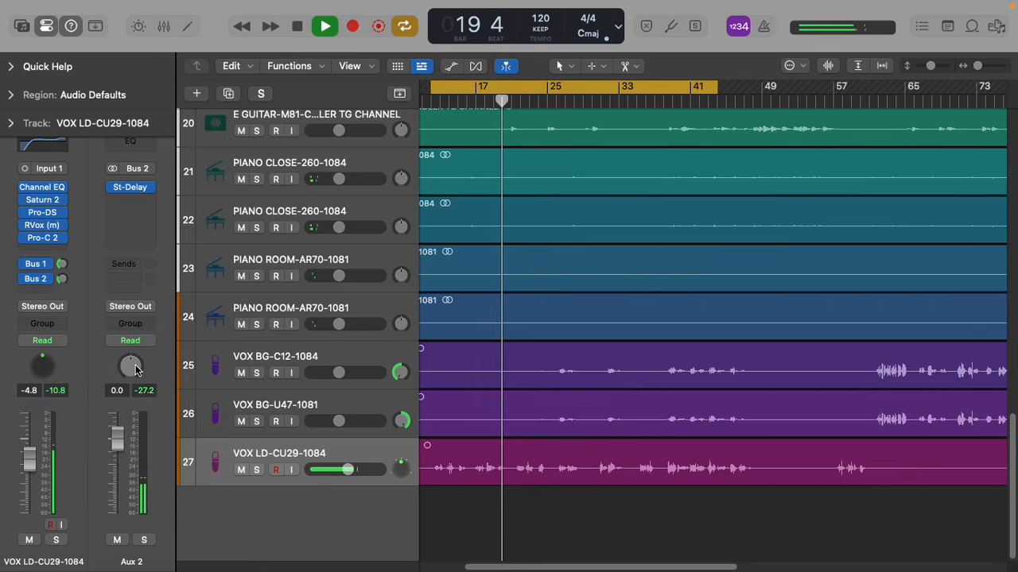
pyautogui.doubleClick(45, 368)
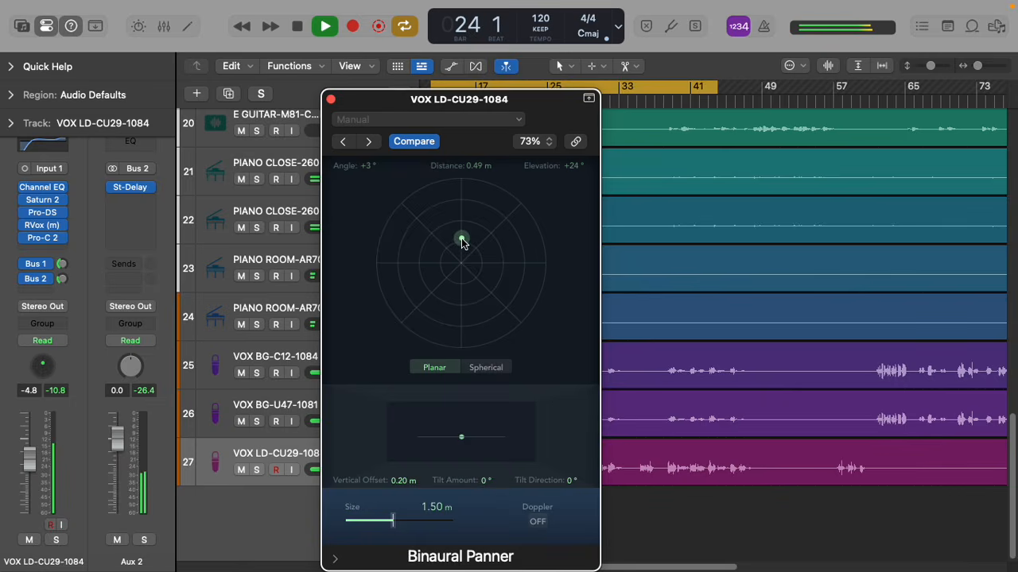
pyautogui.click(332, 100)
pyautogui.rightClick(35, 368)
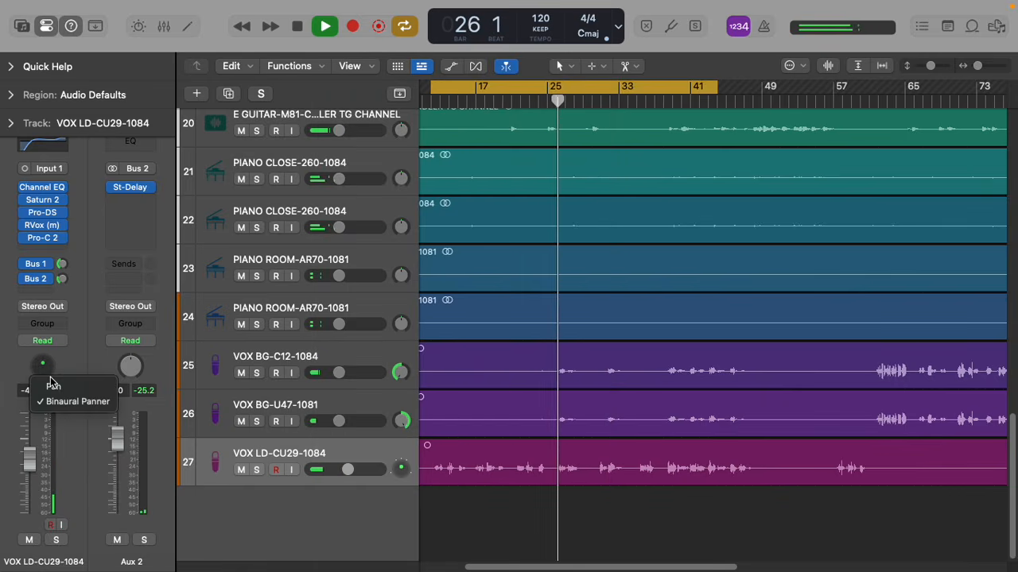
pyautogui.click(46, 386)
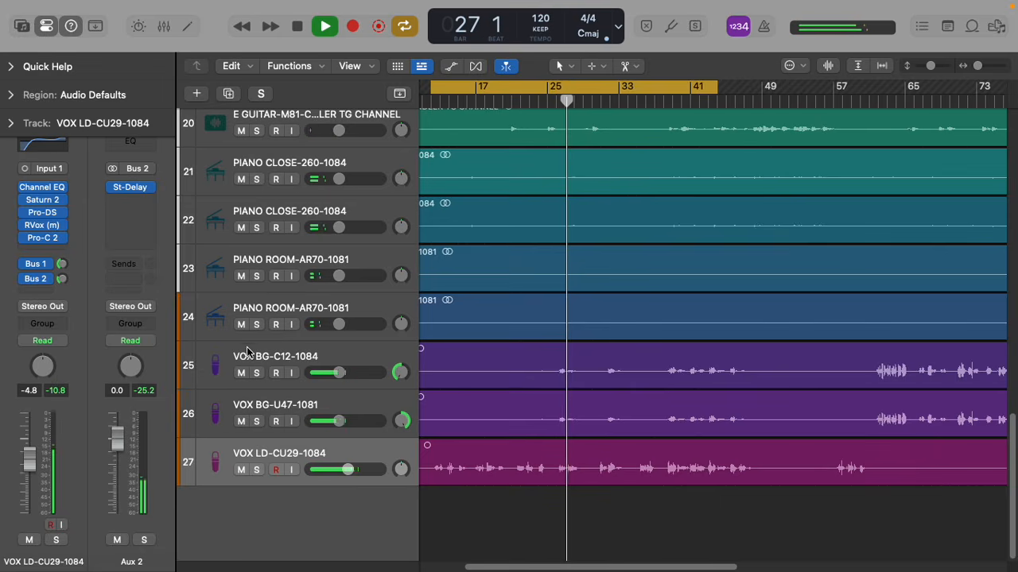
# Set the lead vocal's volume to -5.2 dB and compare it in the full mix with its inserts and sends bypassed and re-enabled
pyautogui.moveTo(347, 470); pyautogui.dragTo(349, 470)
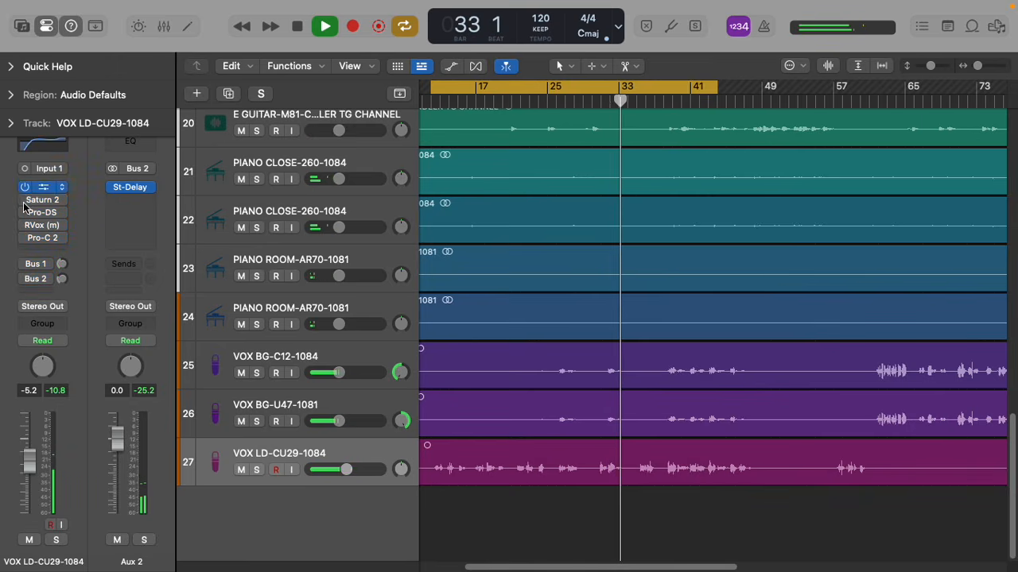
pyautogui.click(61, 266)
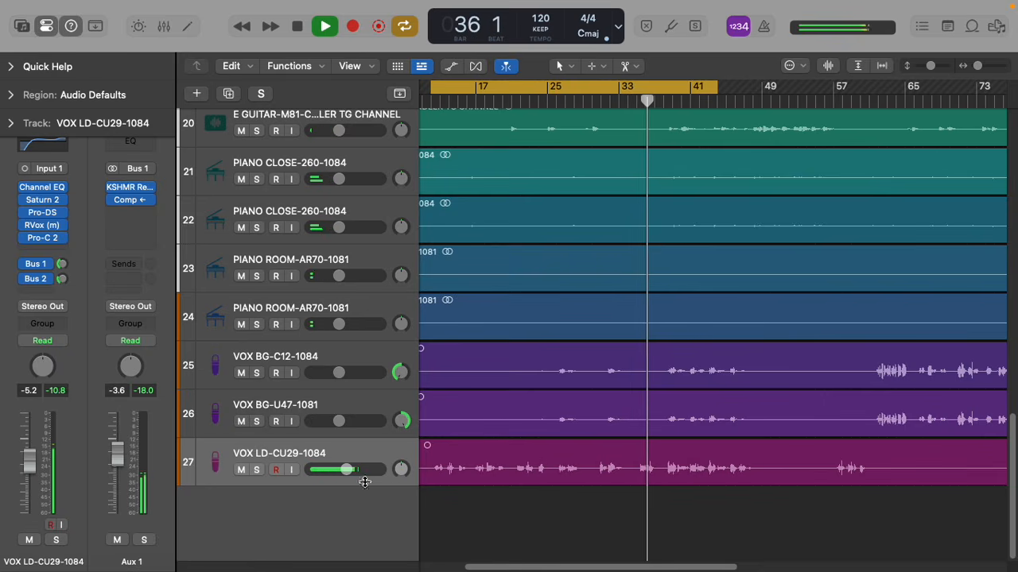
# Solo the lead vocal to compare it with all inserts and both sends bypassed and re-enabled, then stop playback and unsolo it
pyautogui.click(256, 470)
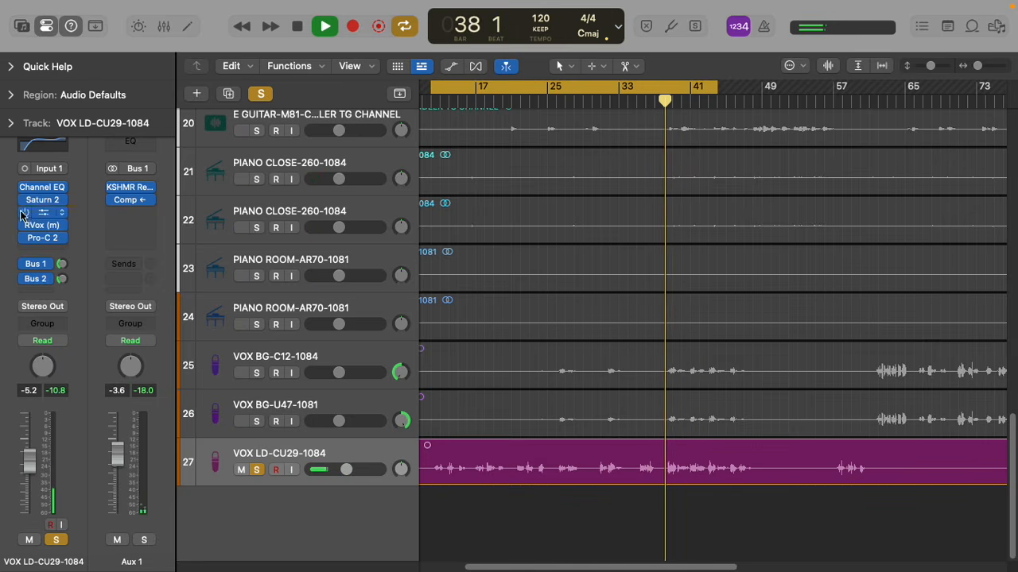
pyautogui.moveTo(25, 190)
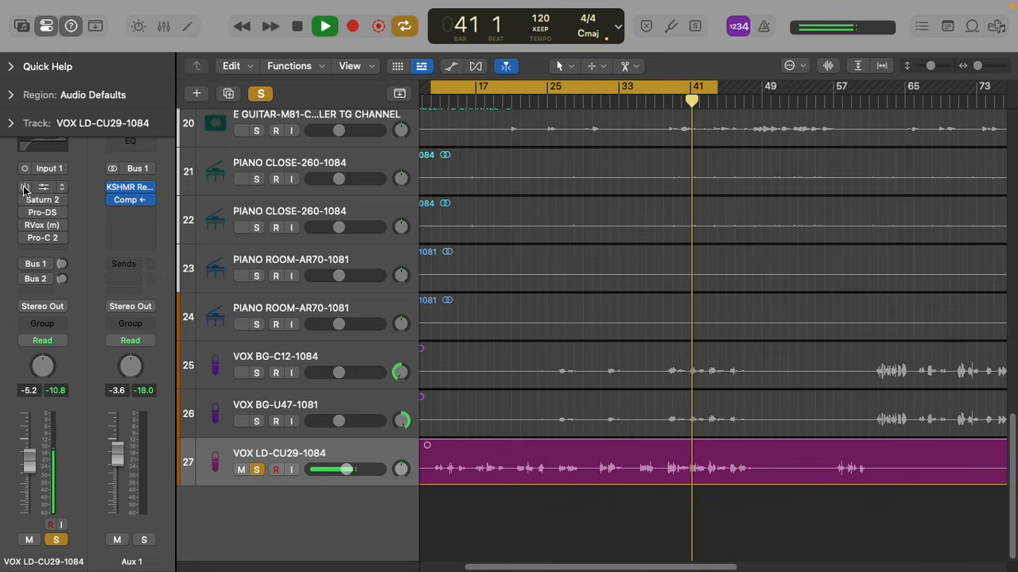
pyautogui.moveTo(34, 278)
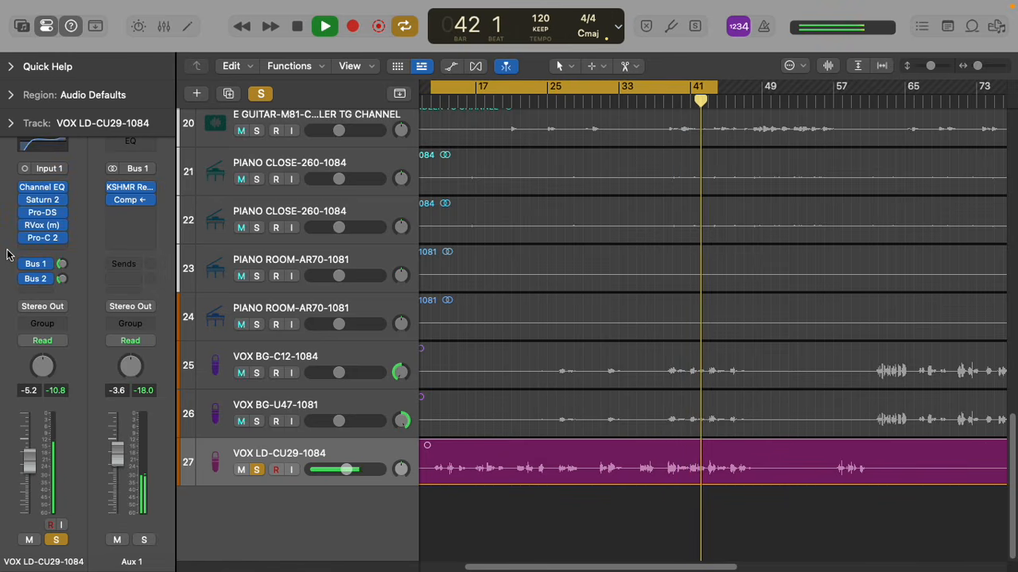
pyautogui.press('space')
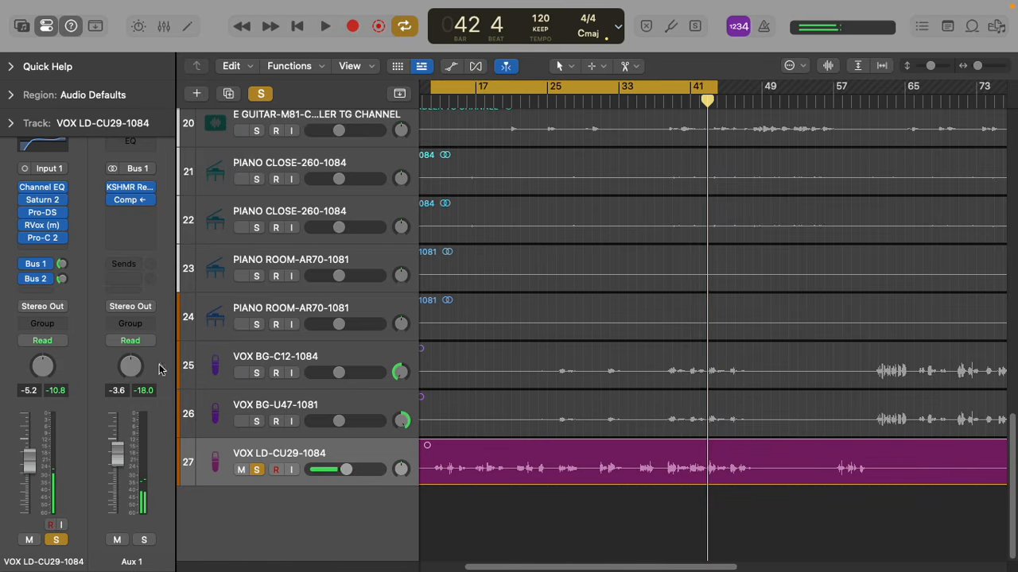
pyautogui.click(257, 471)
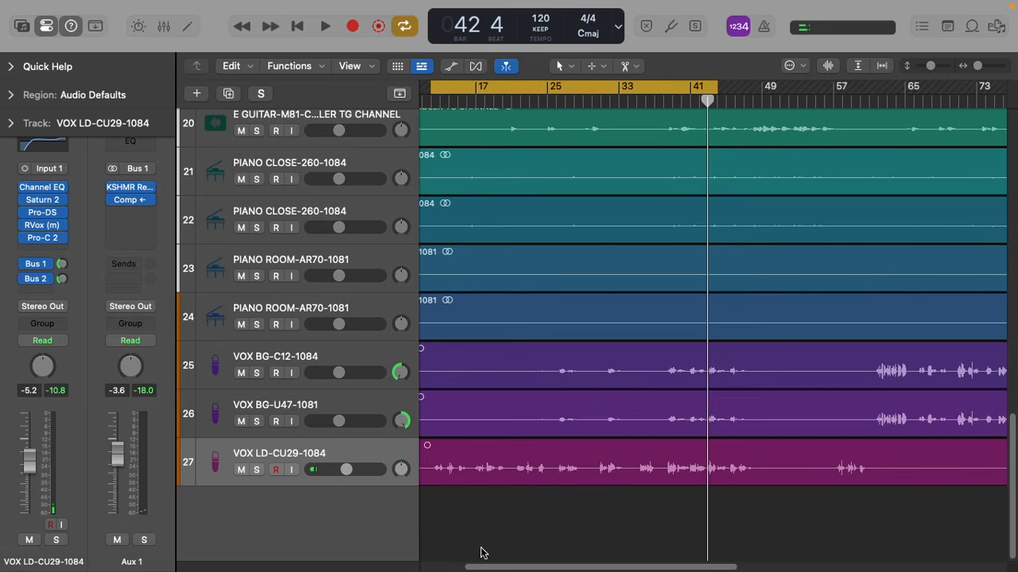
pyautogui.press('super+shift+5')
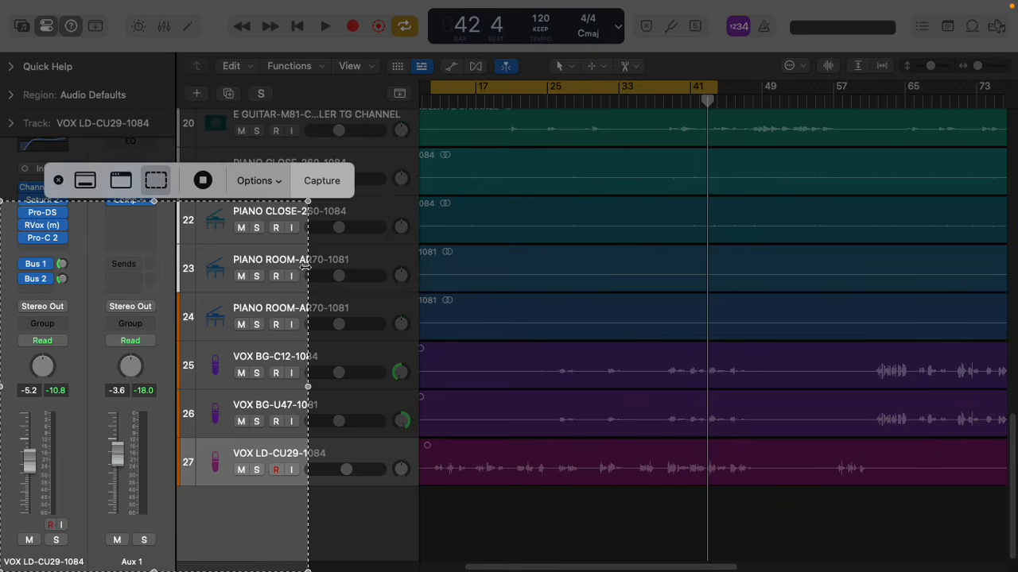